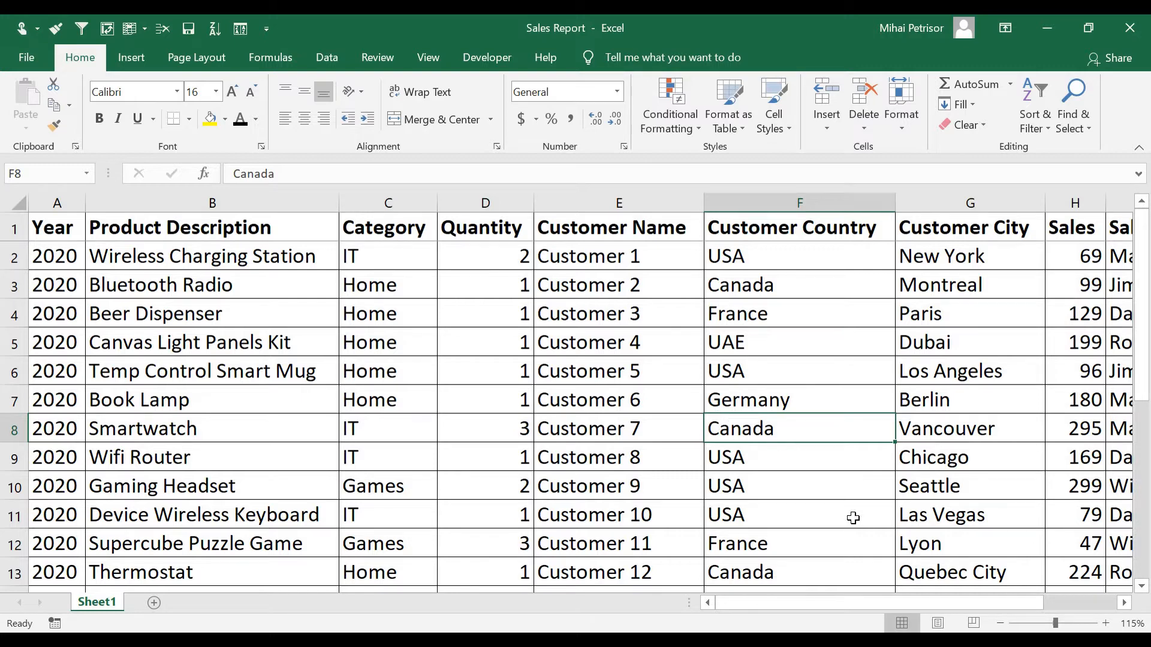
Review the sales data on Sheet1, from Year to Margin, including the 2019 and 2020 rows
drag(865, 599, 959, 606)
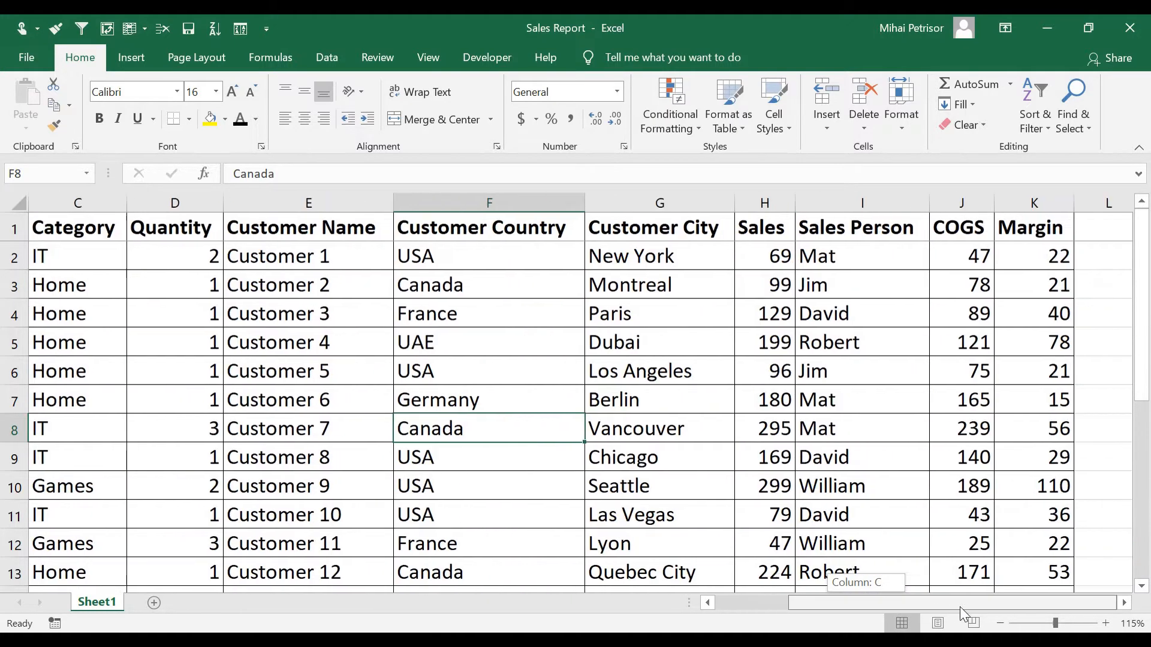
click(926, 371)
scroll(835, 398, down, 4)
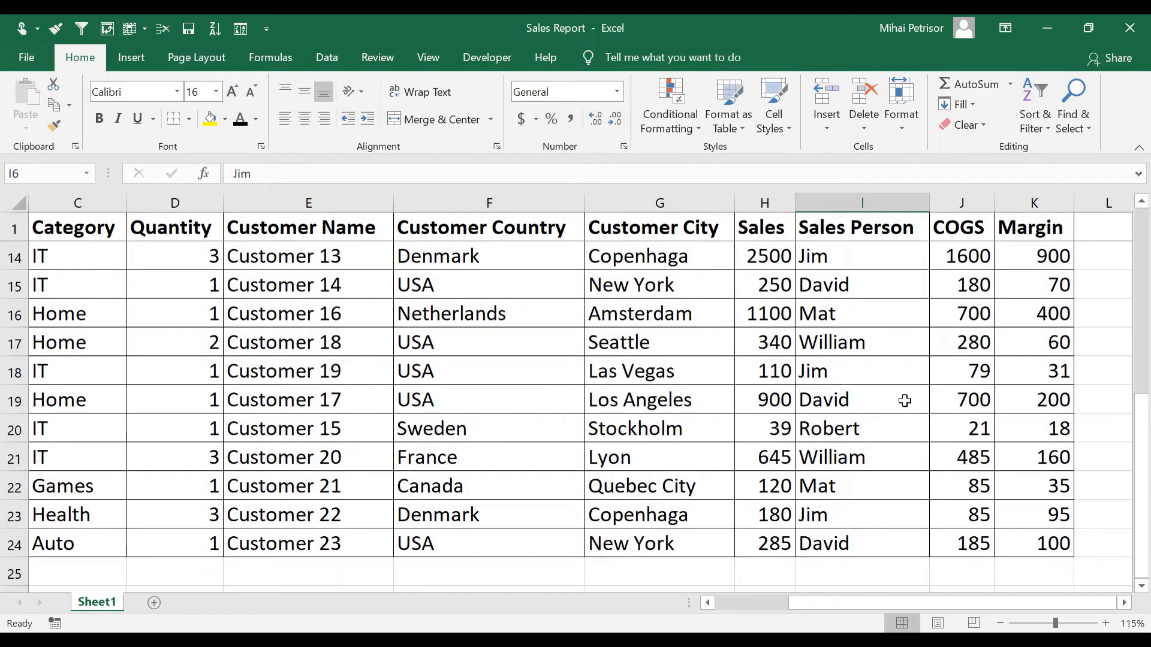
scroll(963, 532, up, 5)
drag(968, 606, 892, 605)
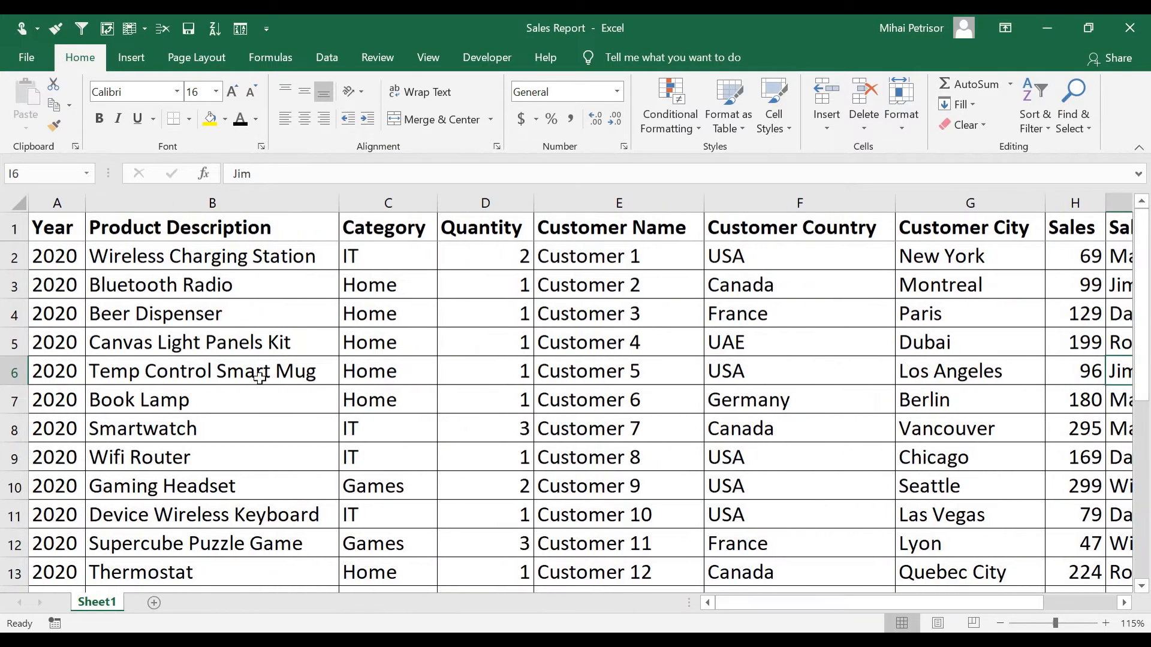
click(72, 258)
scroll(76, 368, down, 4)
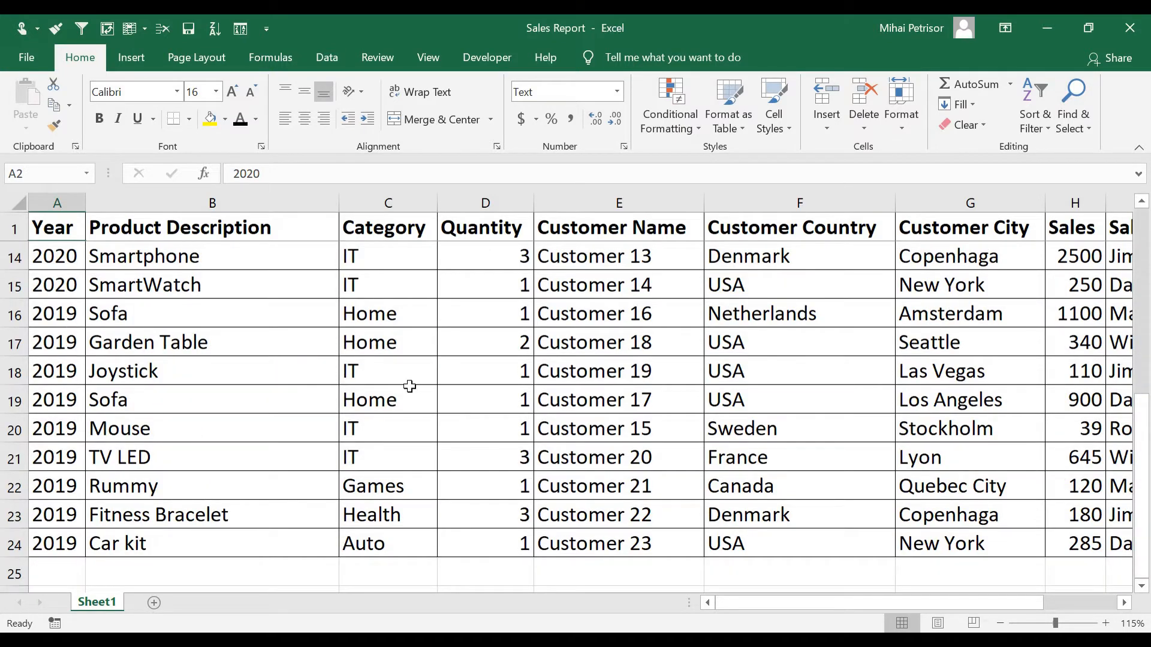
scroll(410, 387, up, 4)
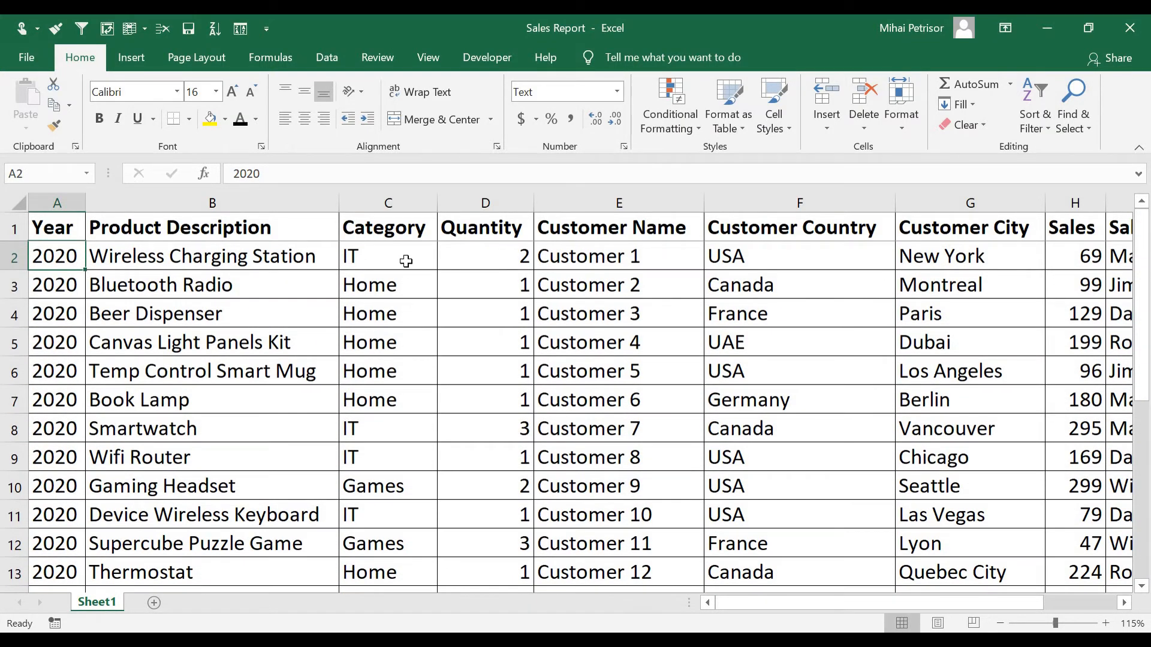
drag(844, 607, 917, 613)
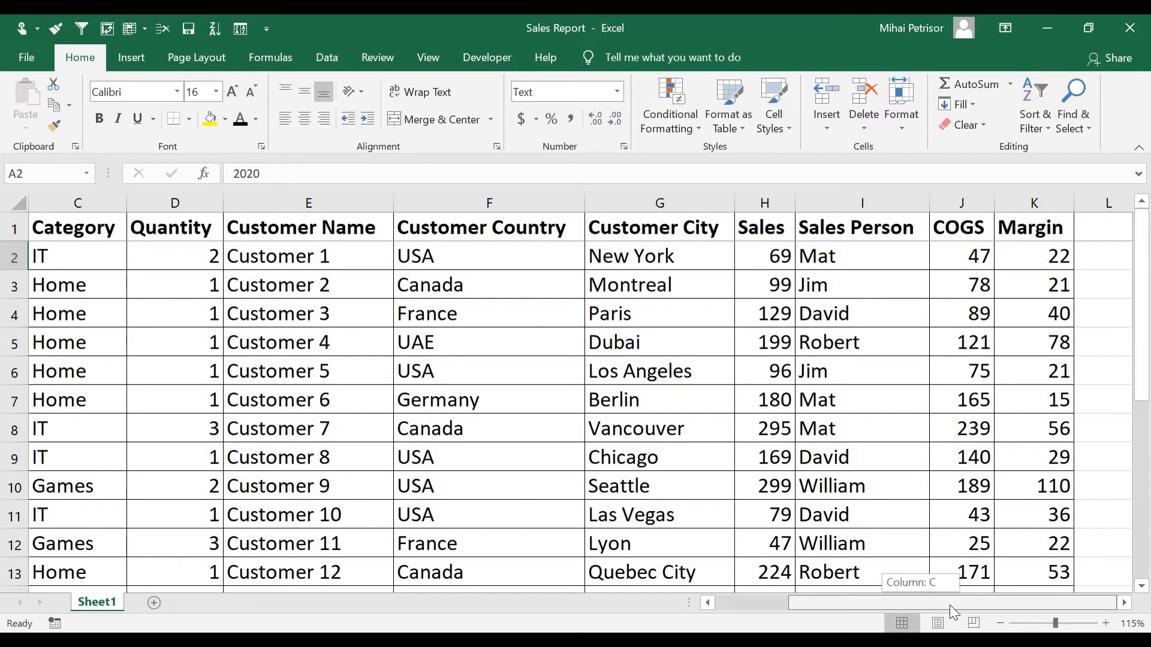
click(977, 314)
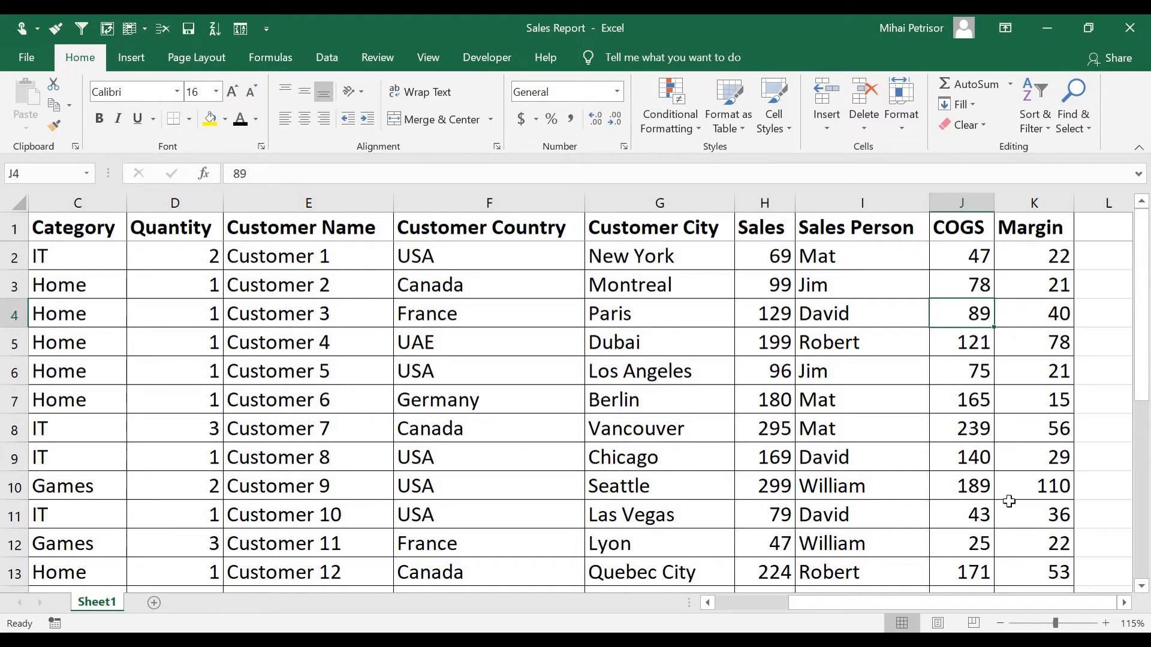
click(1022, 318)
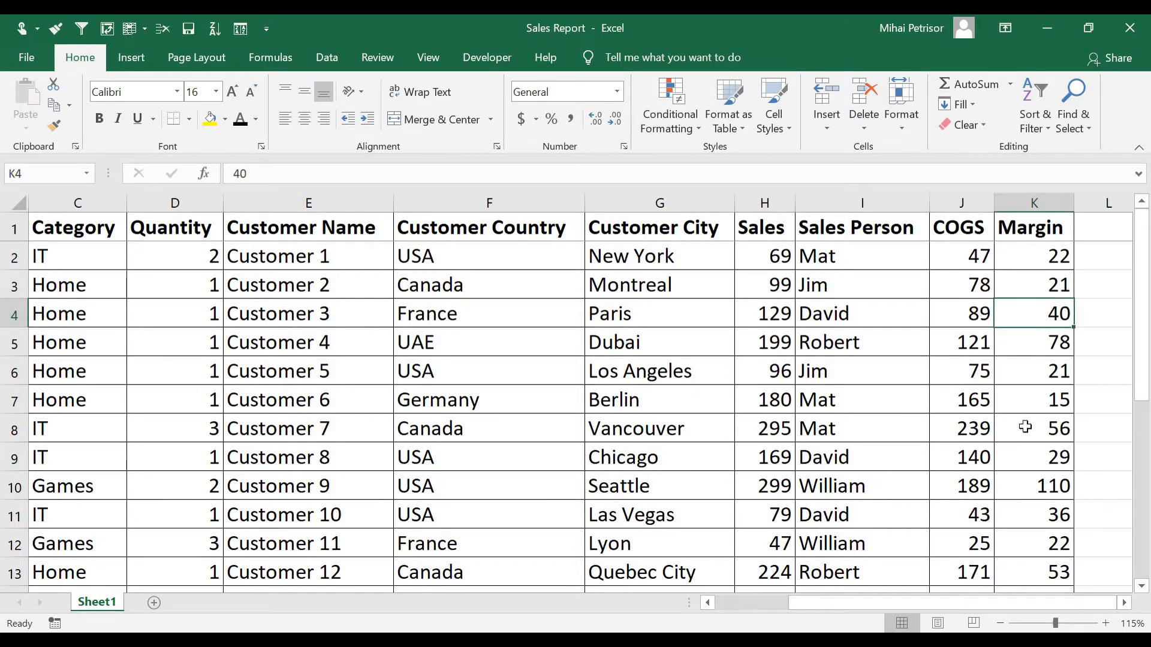
mouse_move(977, 600)
mouse_down()
mouse_move(884, 602)
mouse_move(959, 605)
mouse_up()
drag(961, 599, 883, 593)
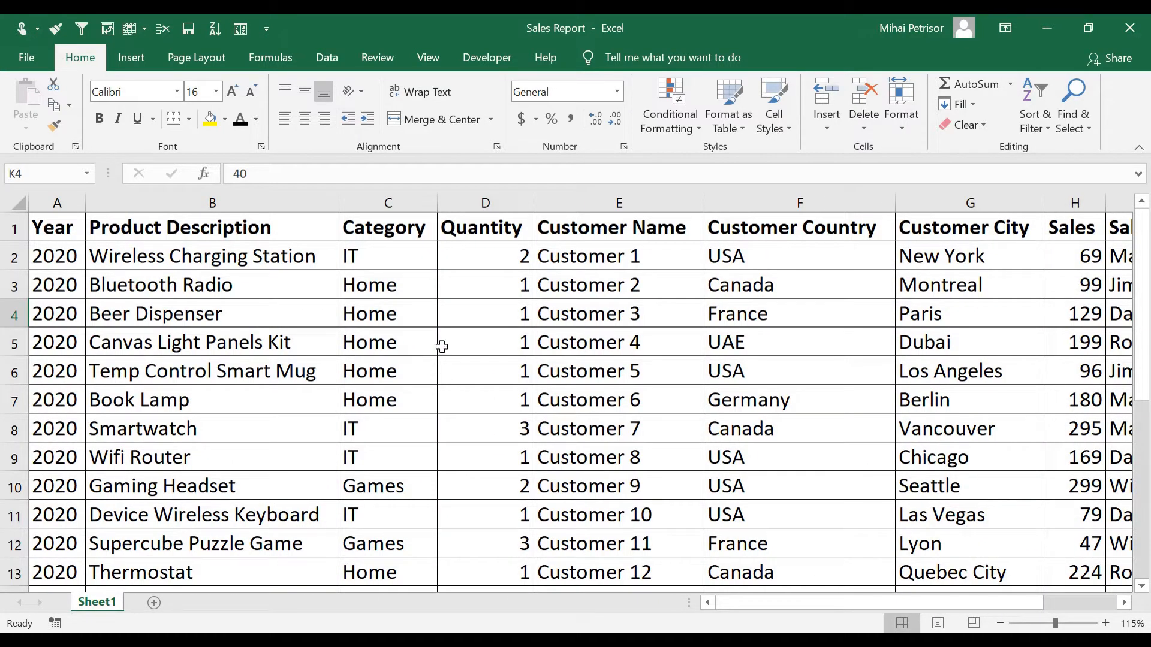
click(594, 321)
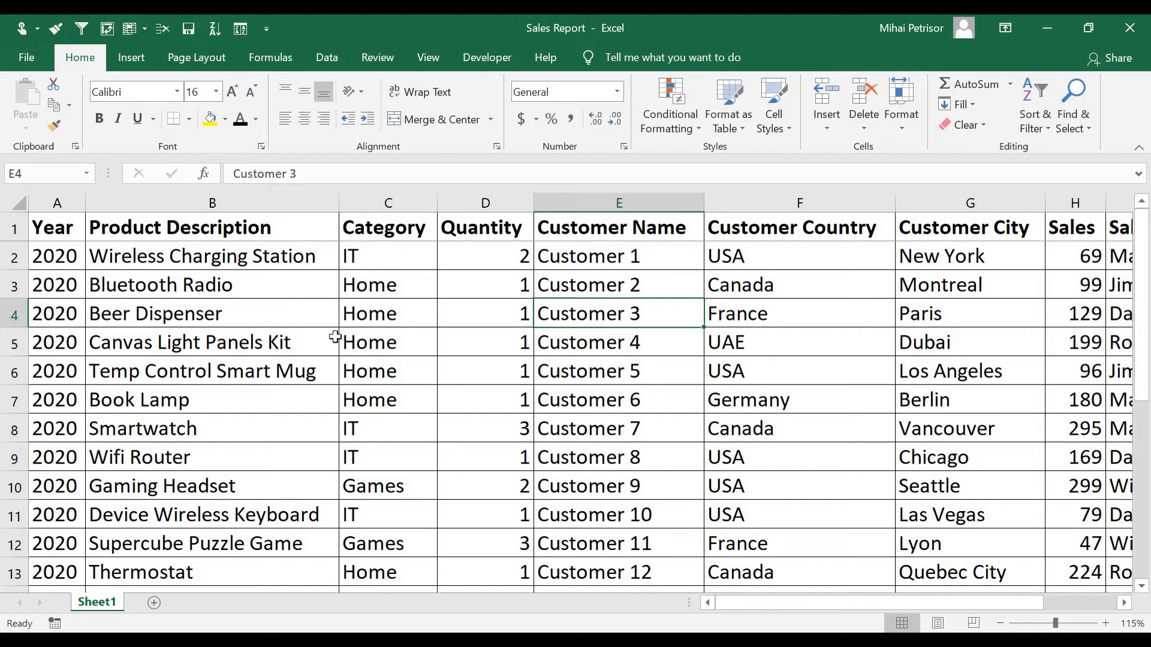
click(305, 316)
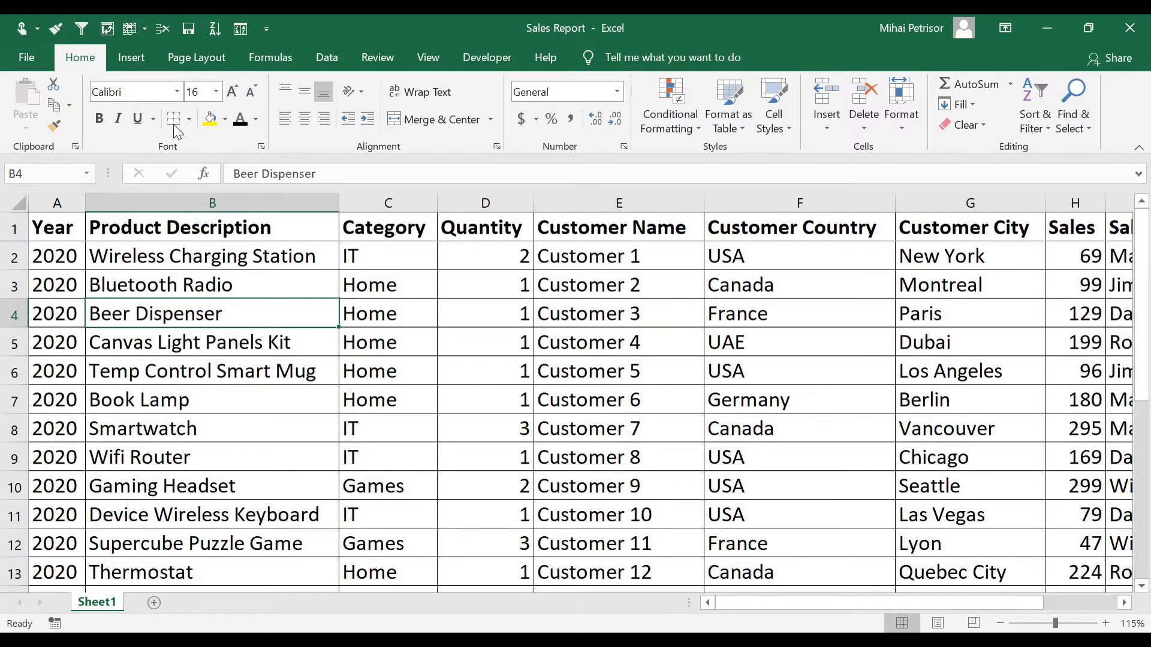
Create a PivotTable on a new worksheet from the sales data range Sheet1!$A$1:$K$24
click(225, 335)
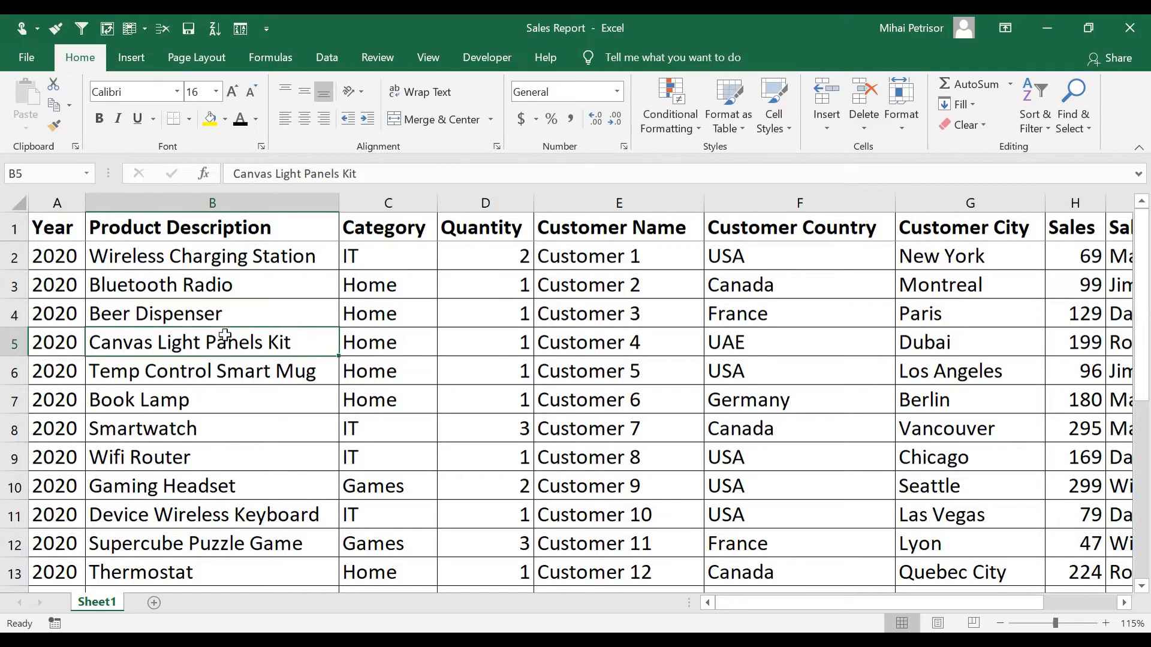
click(124, 59)
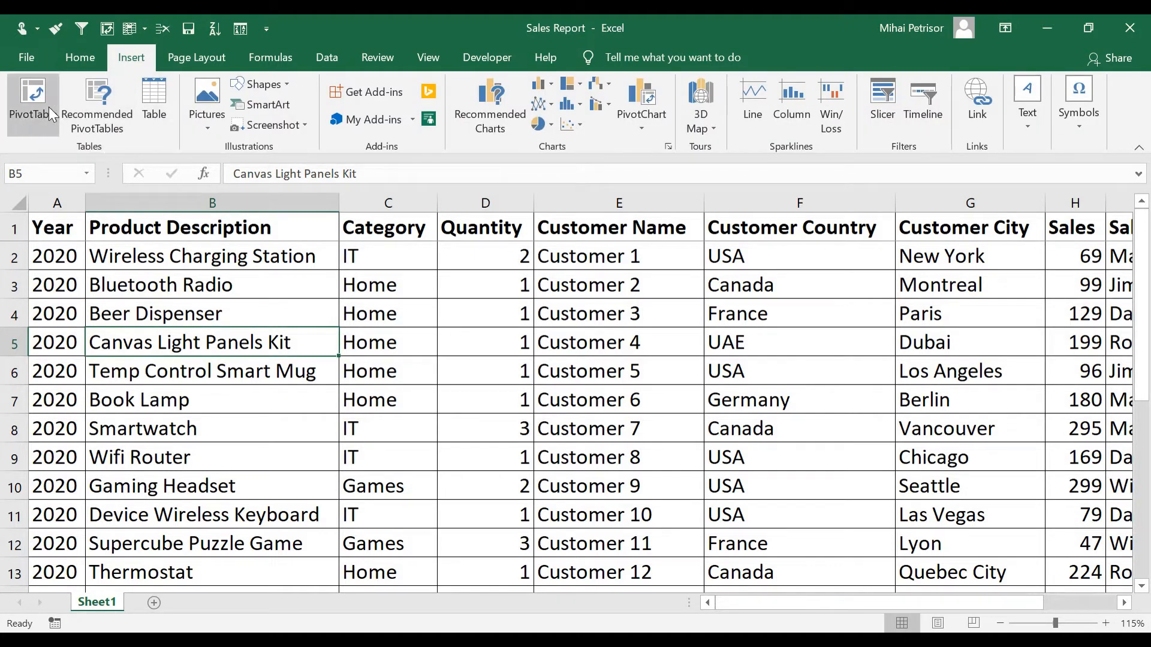
click(41, 92)
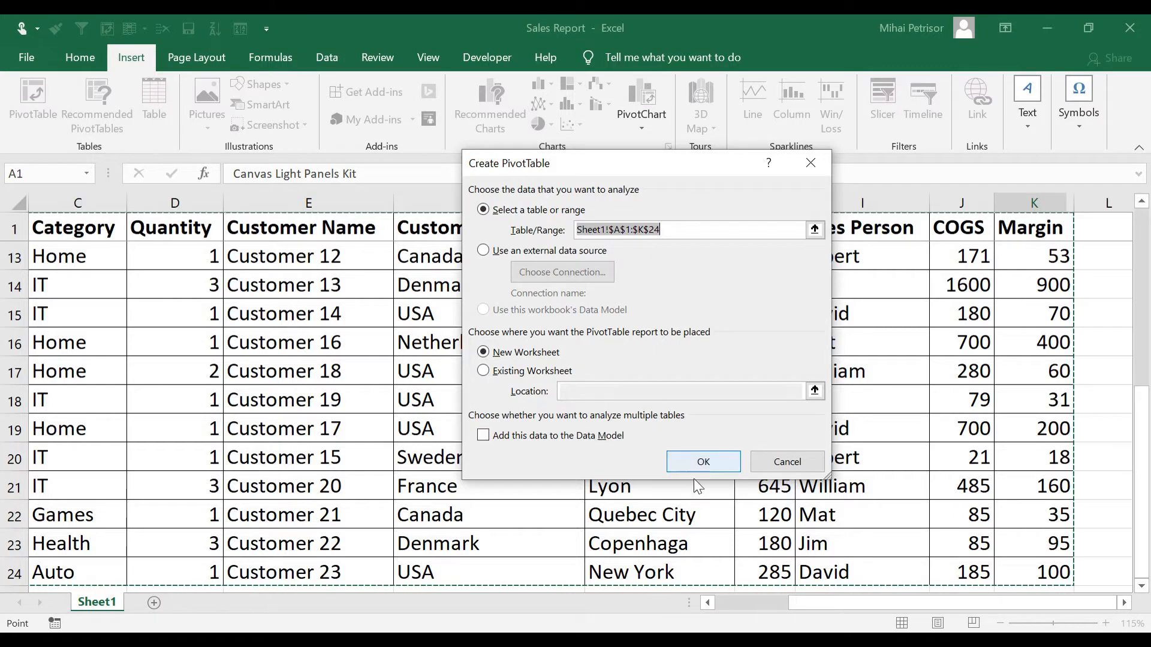
click(714, 463)
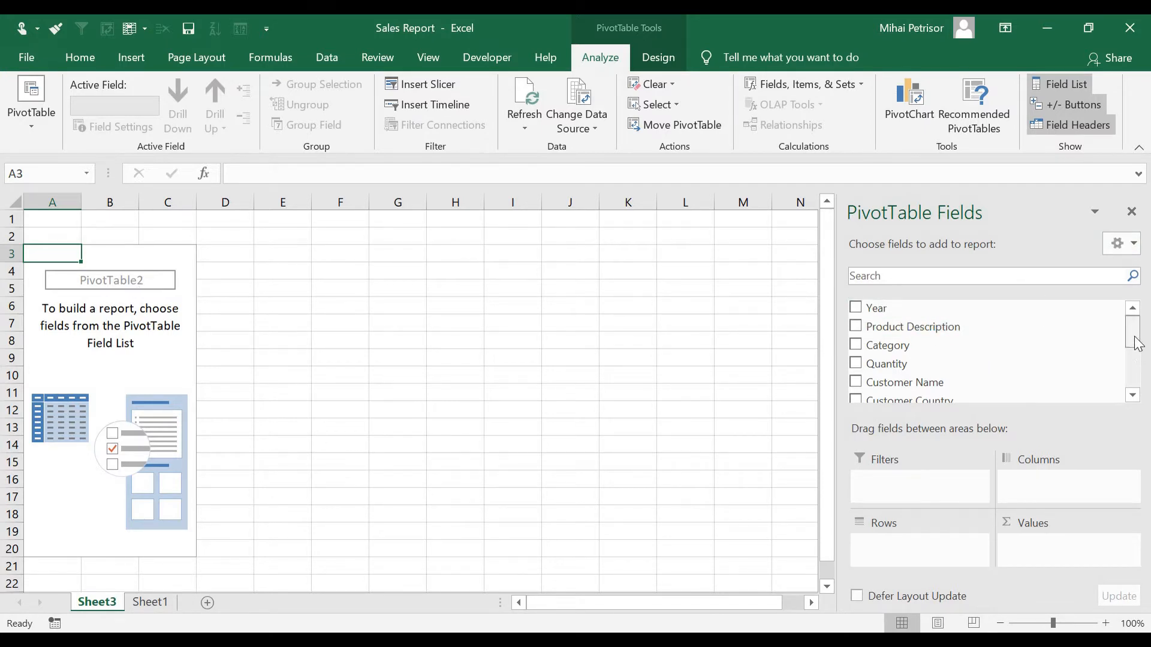
Add Margin to the PivotTable's Values area and Sales Person to its Rows area
drag(1135, 337, 1133, 389)
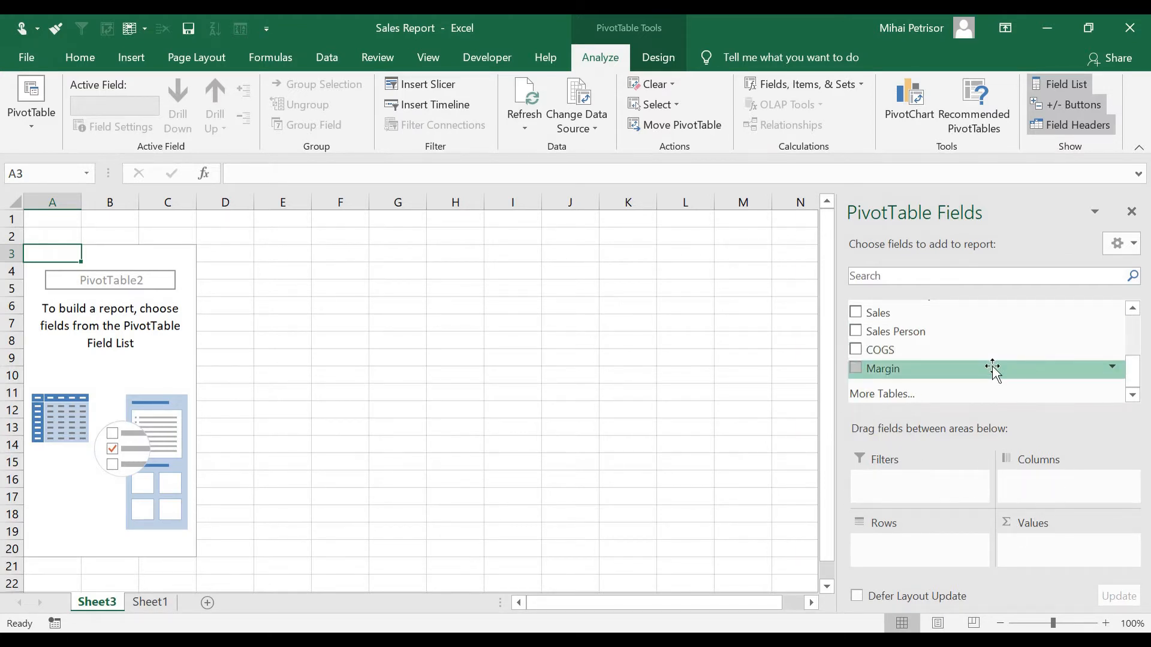
drag(1017, 372, 1064, 547)
drag(1133, 380, 1137, 372)
drag(1013, 358, 904, 547)
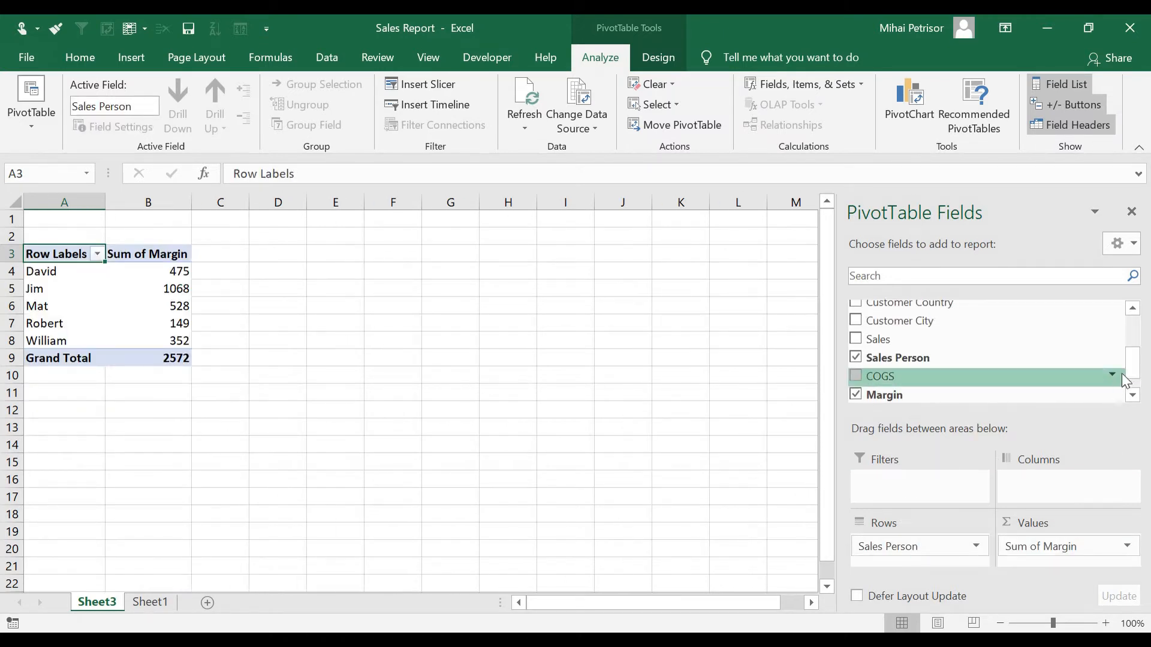
Add Year to the PivotTable's Columns area and close the field list
drag(1134, 374, 1136, 326)
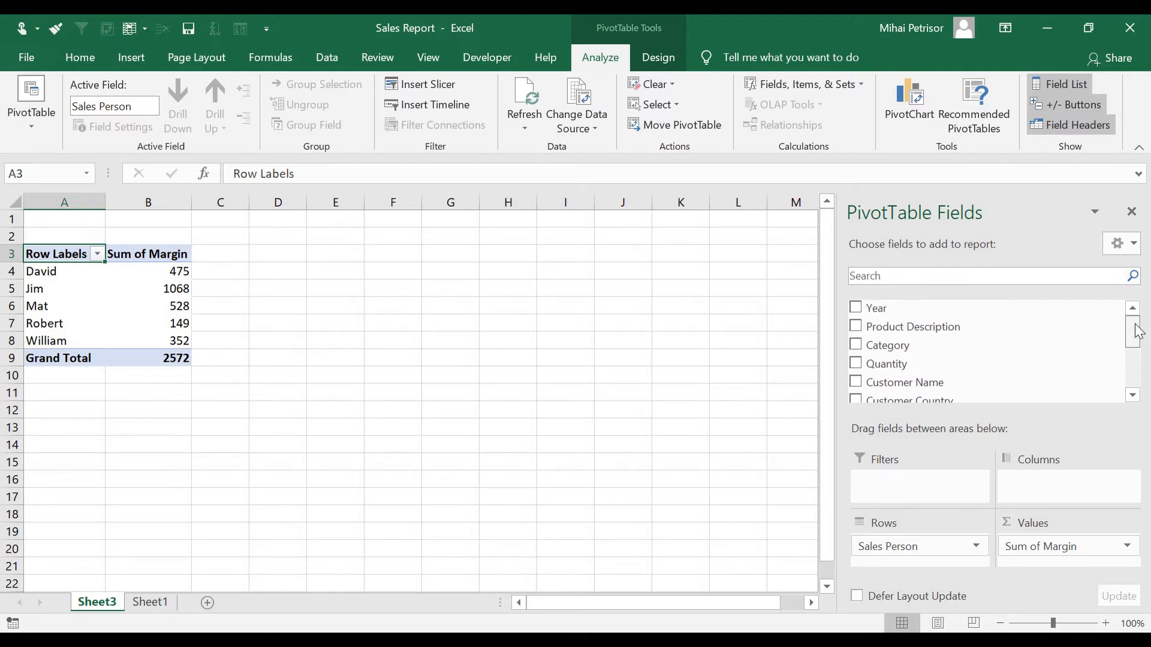
drag(1010, 307, 1049, 479)
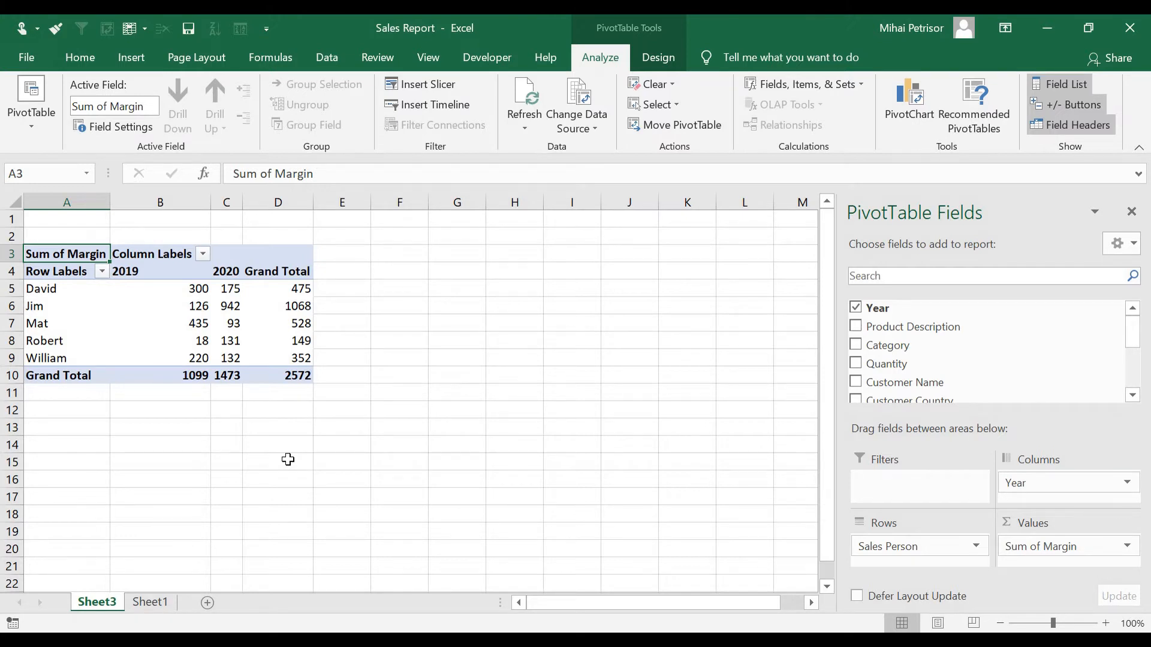
click(1131, 211)
click(345, 411)
click(178, 325)
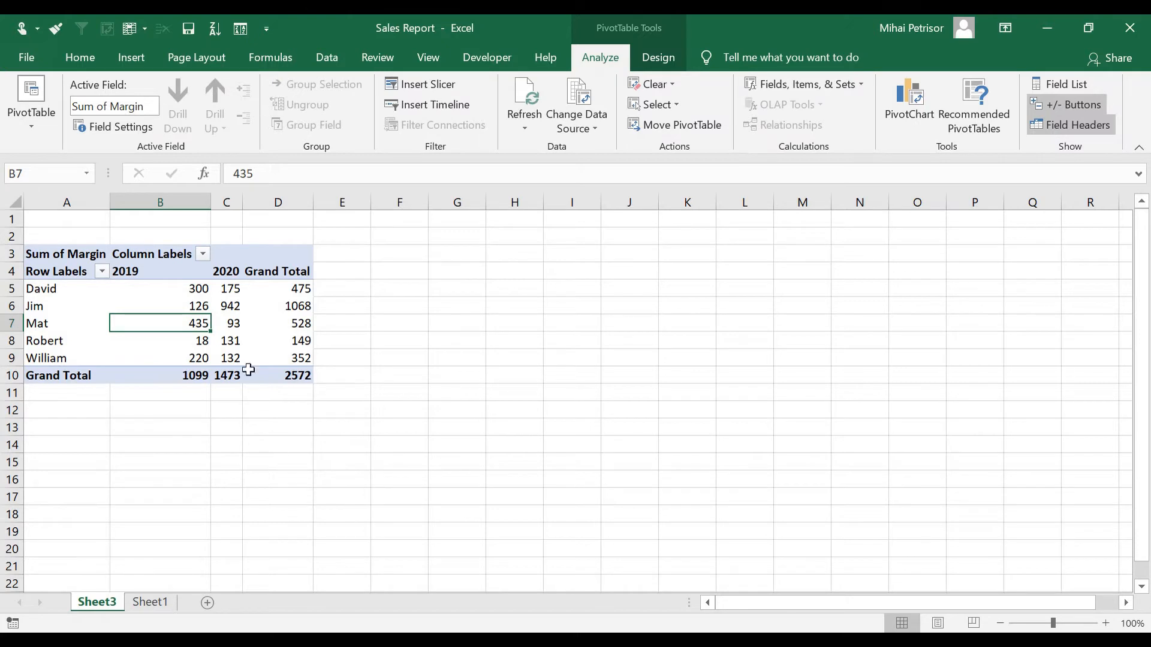
click(235, 308)
mouse_move(299, 383)
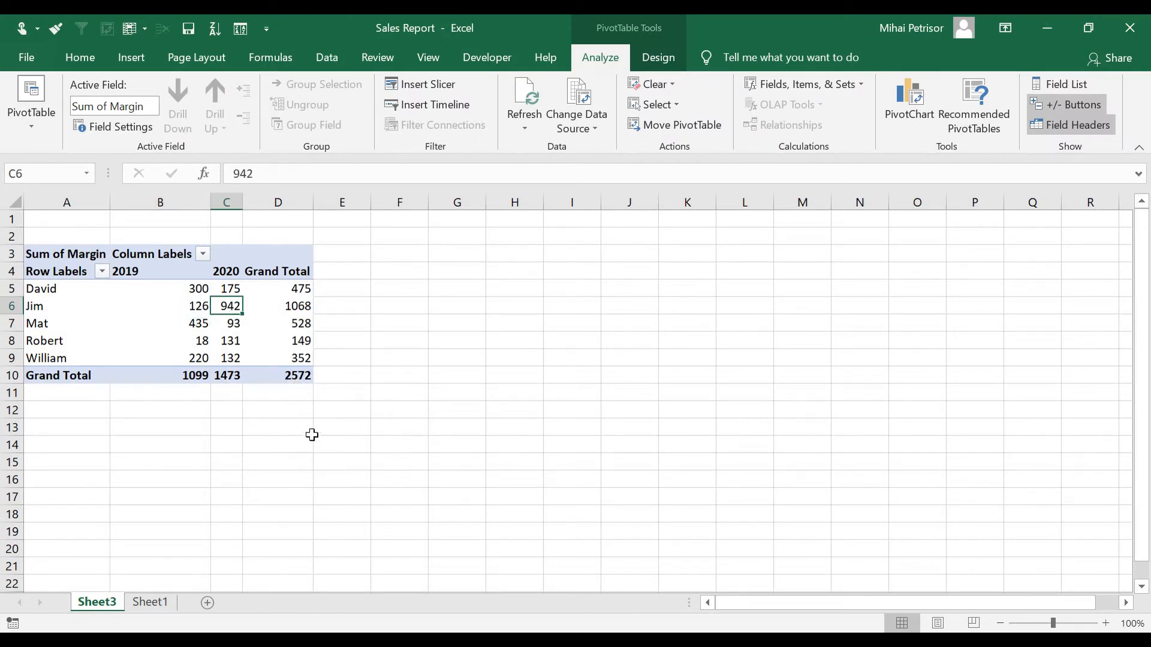
click(911, 95)
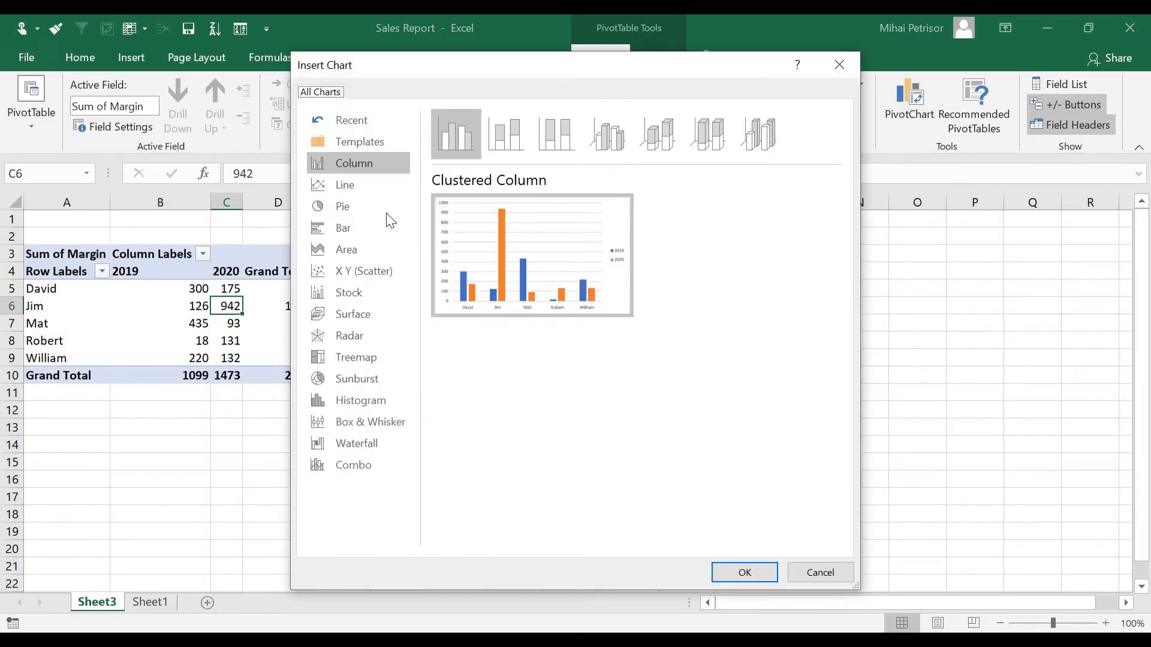
click(832, 572)
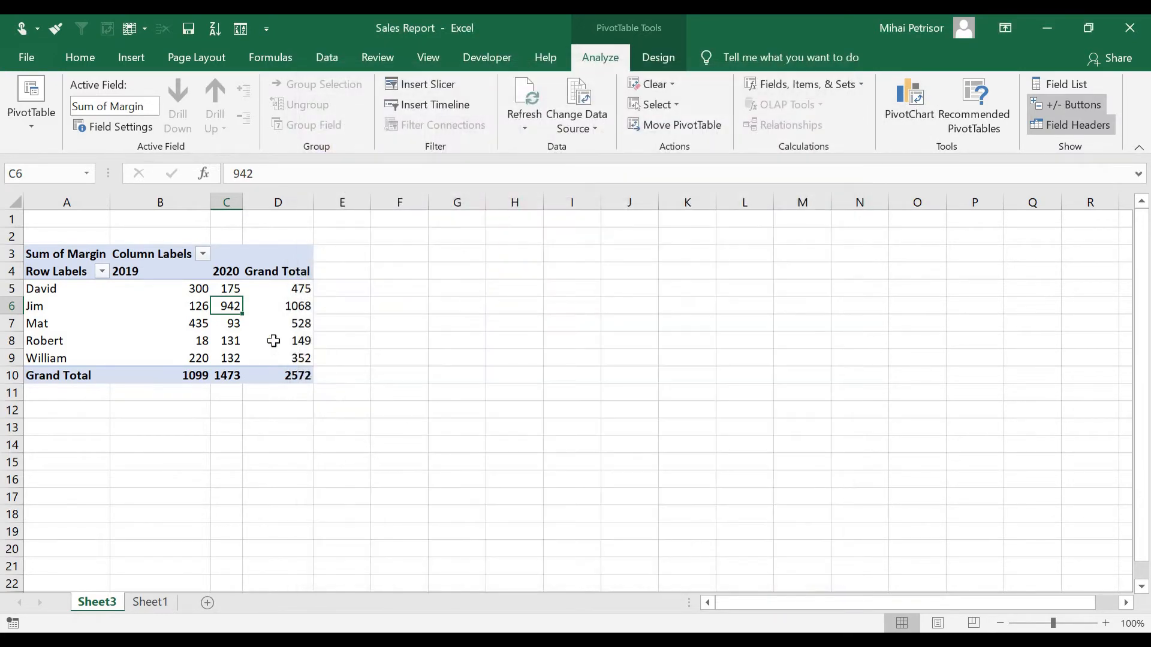
click(159, 305)
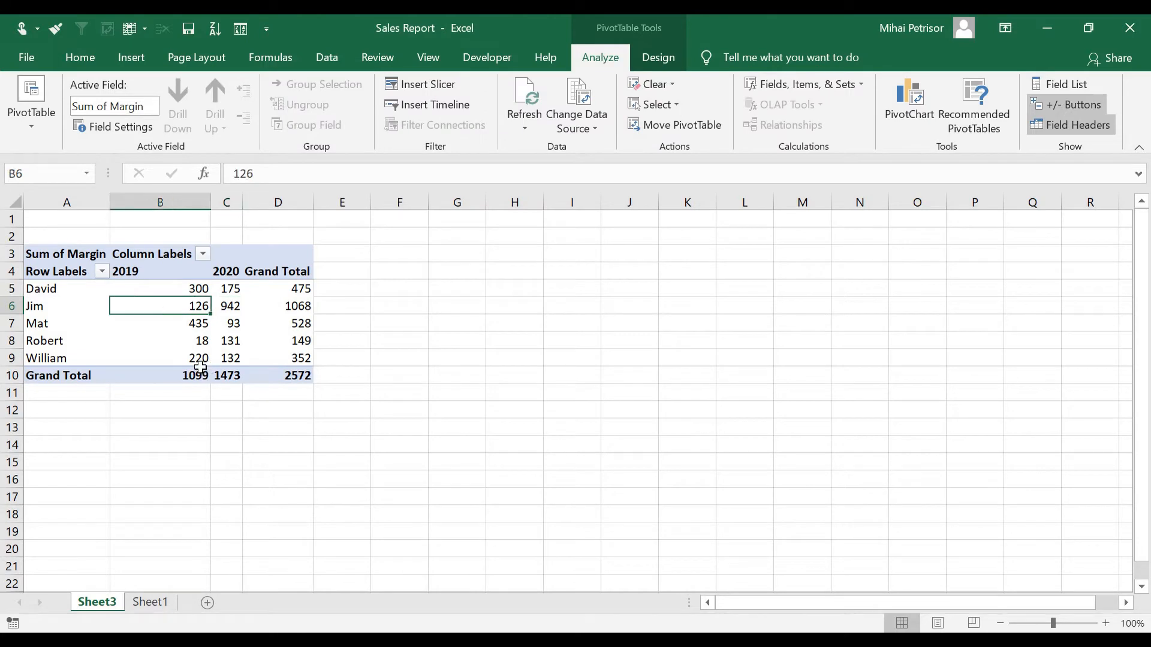
click(180, 323)
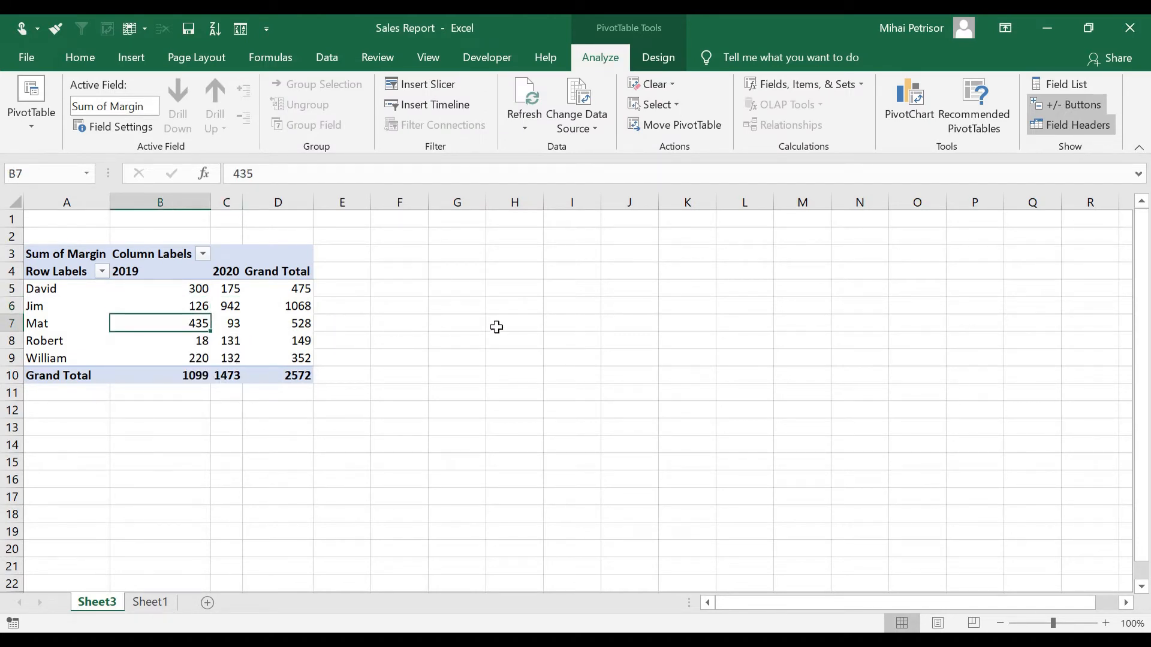
click(909, 102)
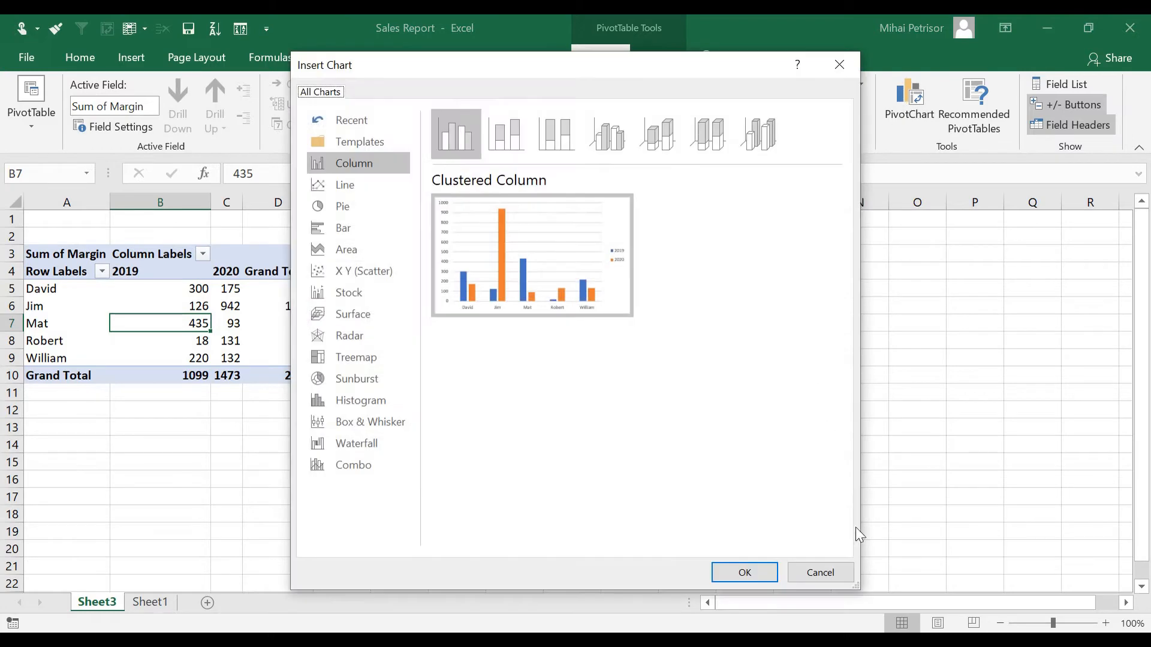
click(833, 577)
click(573, 341)
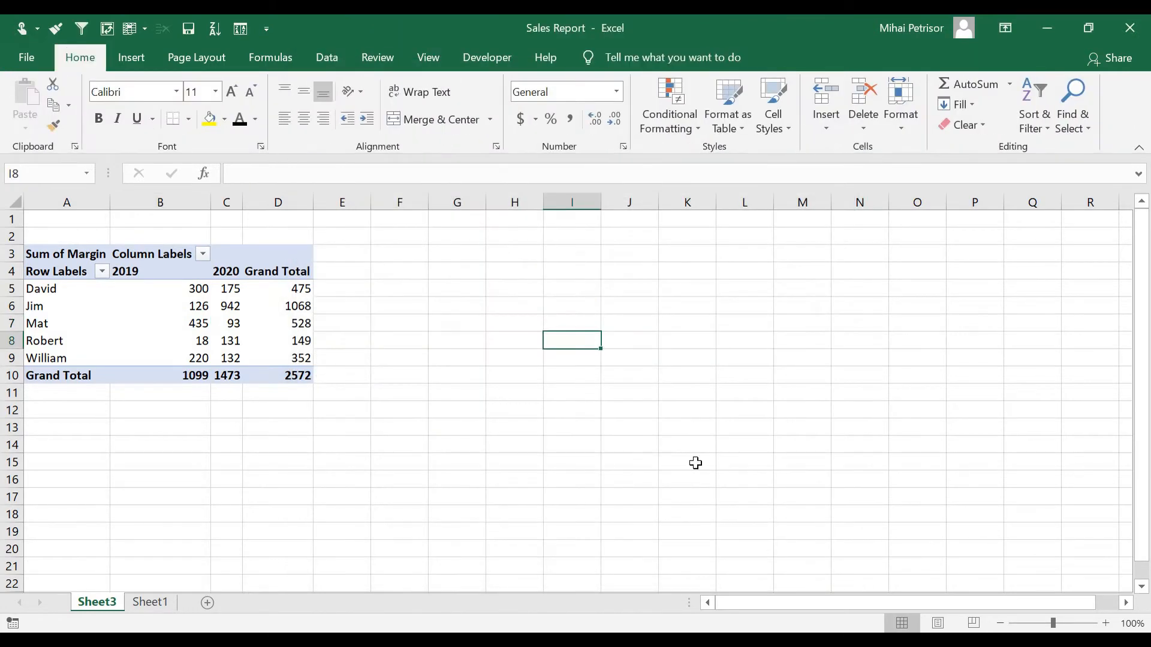
click(801, 427)
click(549, 477)
click(609, 357)
click(726, 325)
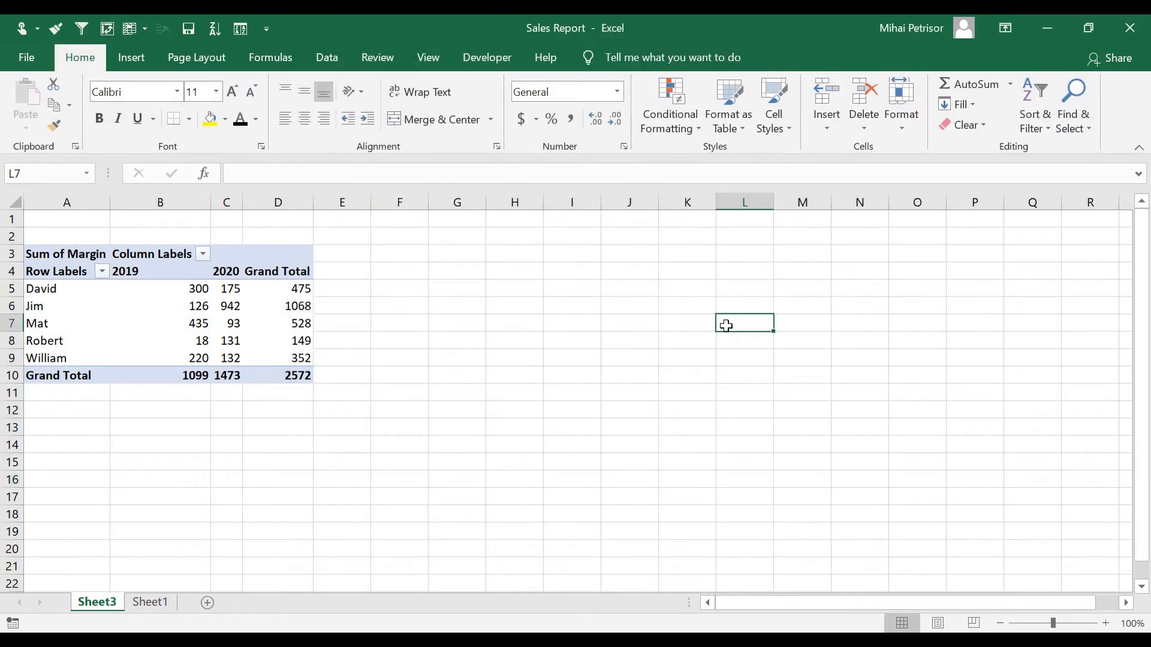
click(132, 57)
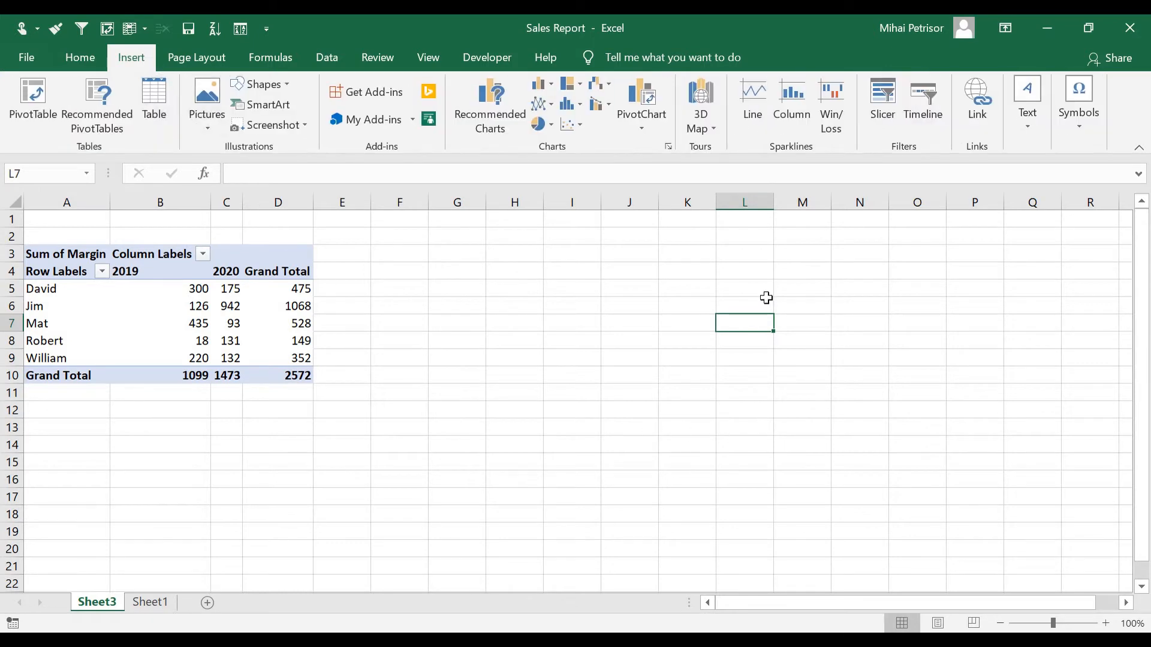
click(642, 96)
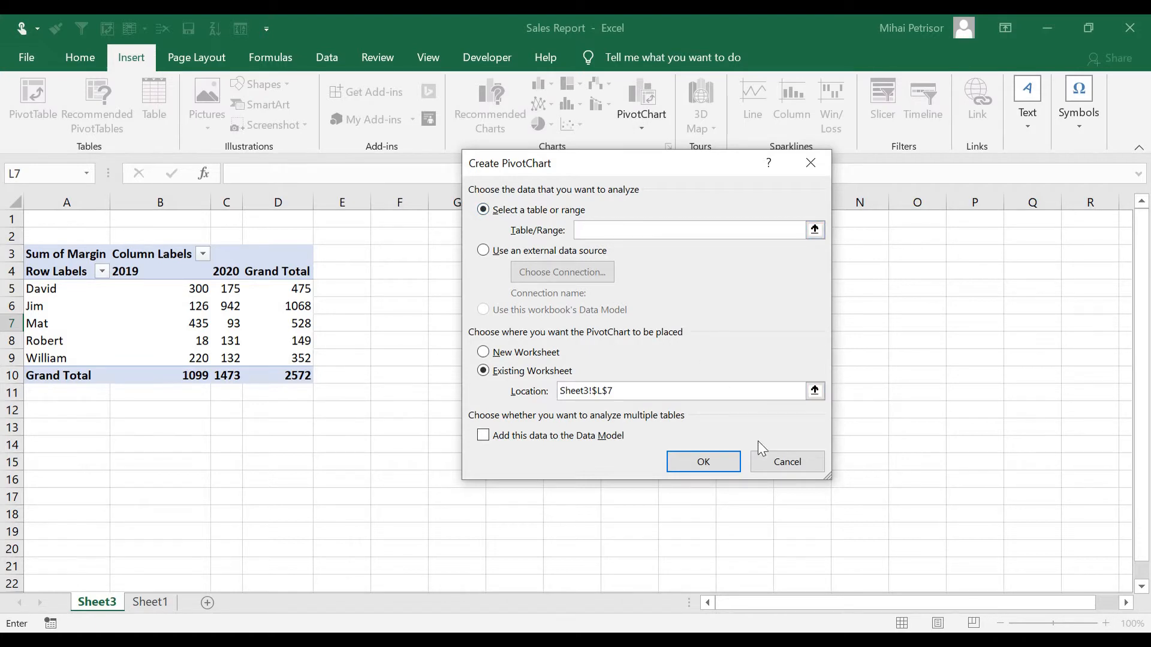
click(784, 461)
Insert a Line PivotChart based on the PivotTable and move it over the table, starting at cell A1
click(256, 305)
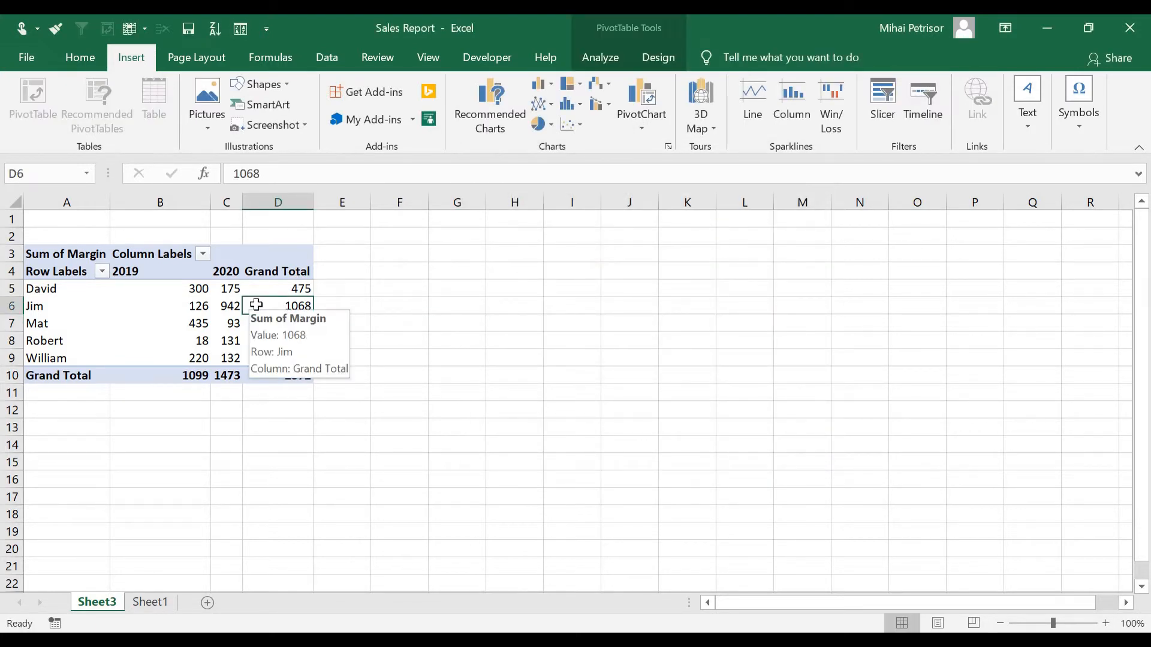
click(643, 96)
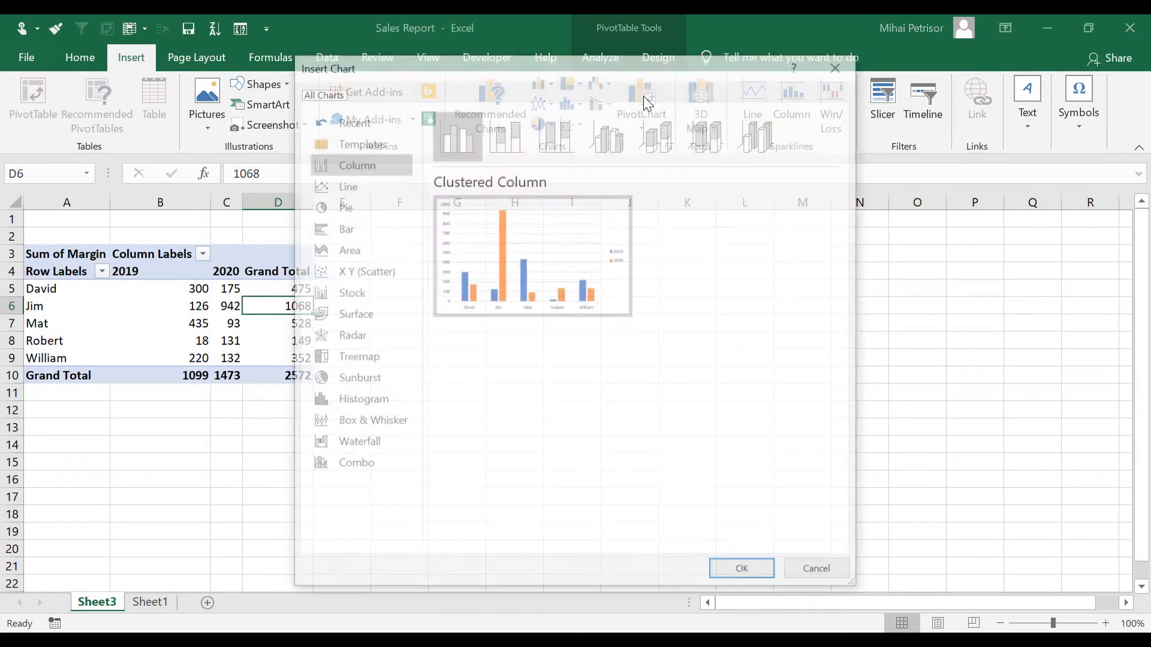
click(346, 187)
mouse_move(533, 300)
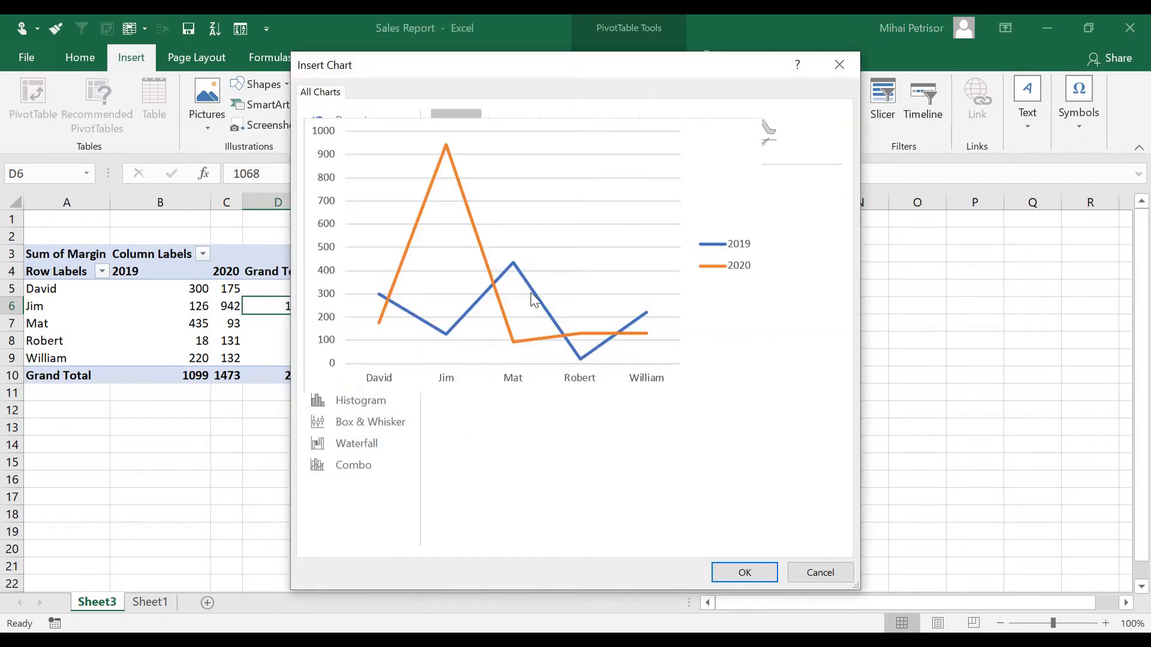
click(745, 573)
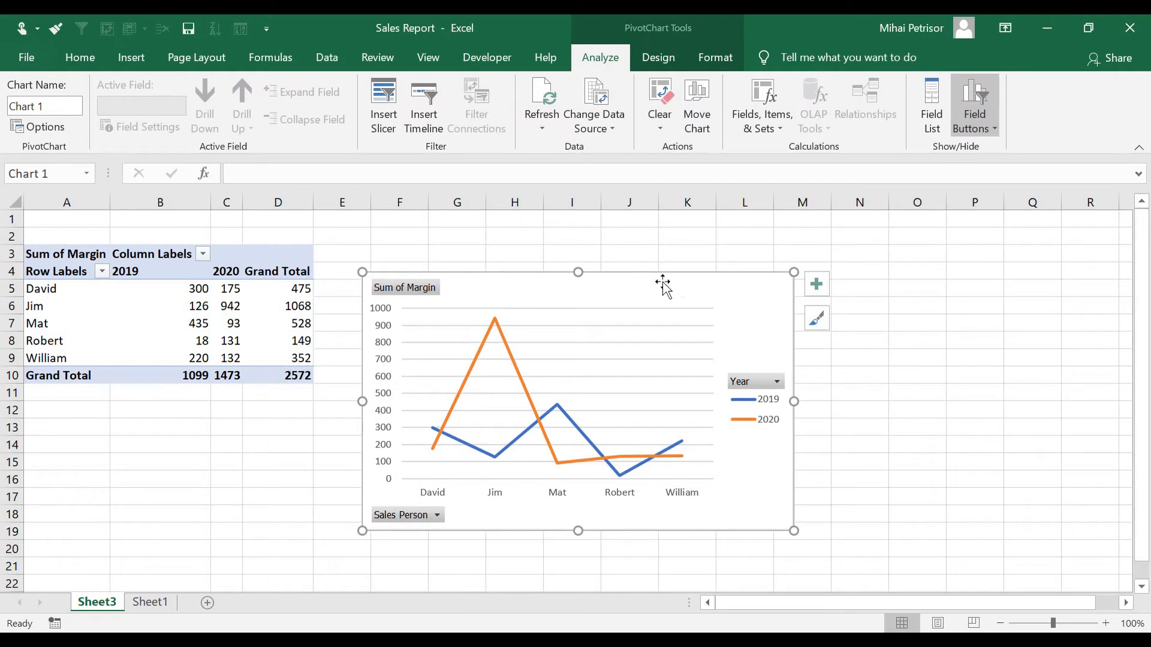
drag(699, 288, 358, 226)
click(640, 308)
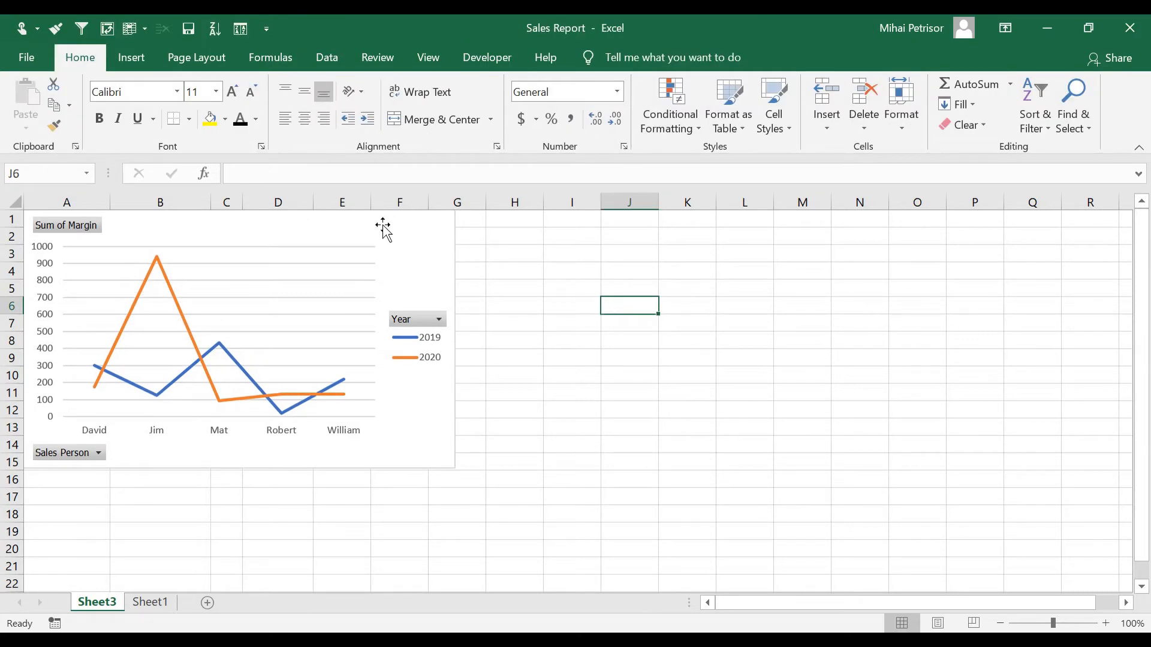
Enlarge the PivotChart so it extends down to row 18 and across to the end of column G
click(384, 227)
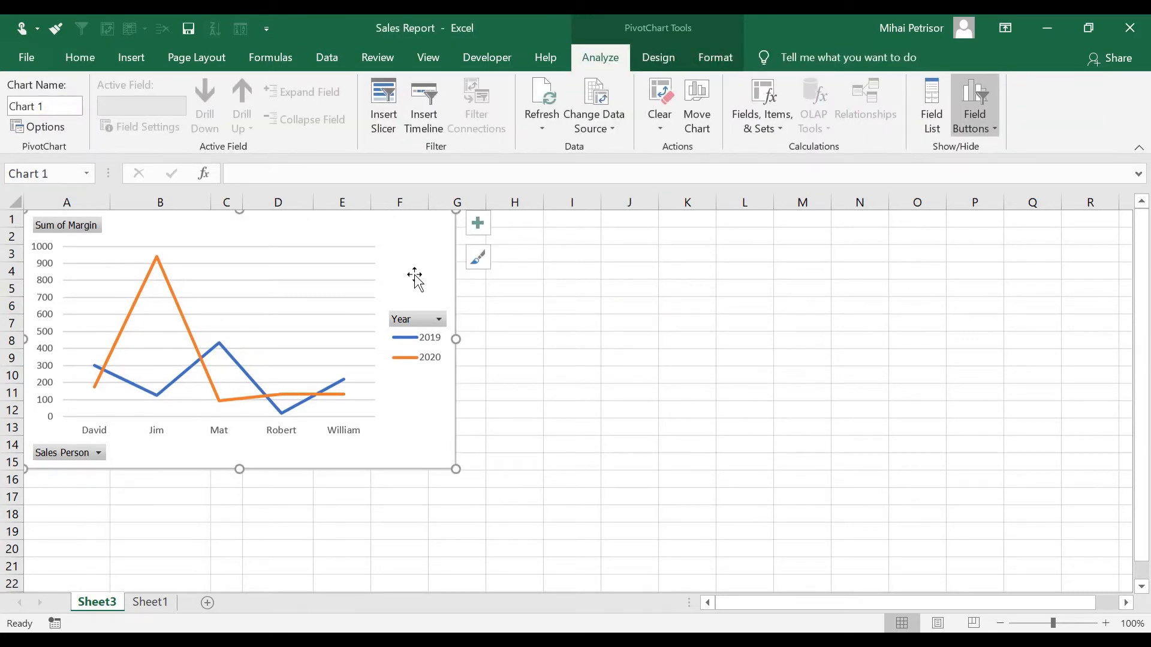
drag(238, 468, 235, 524)
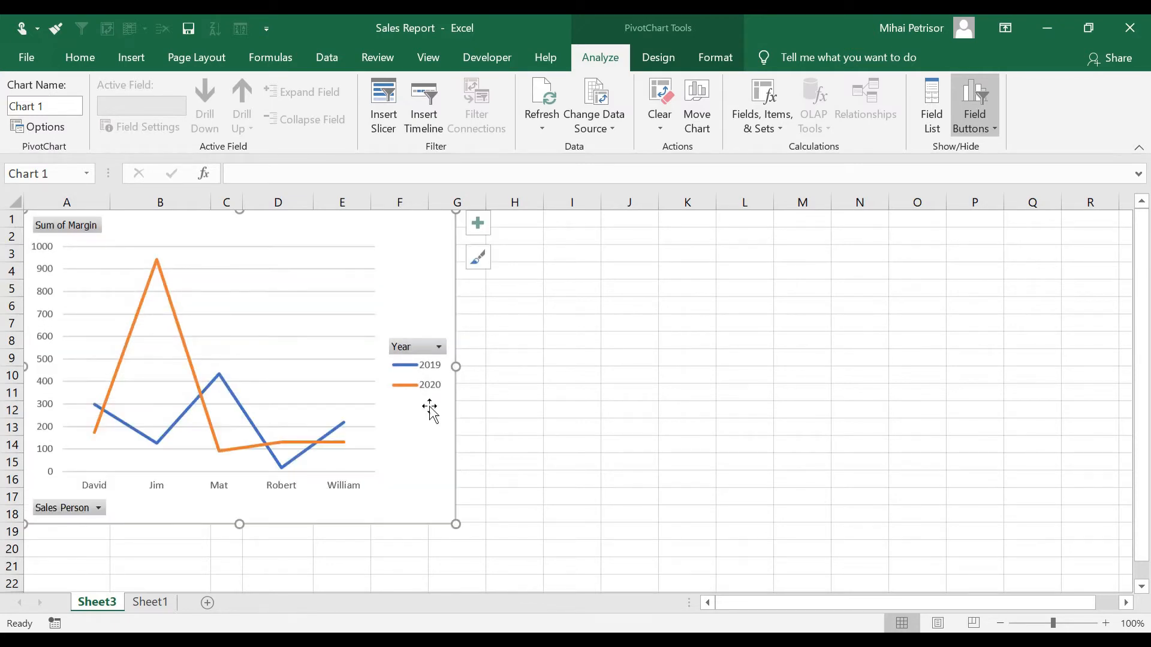
drag(455, 365, 486, 366)
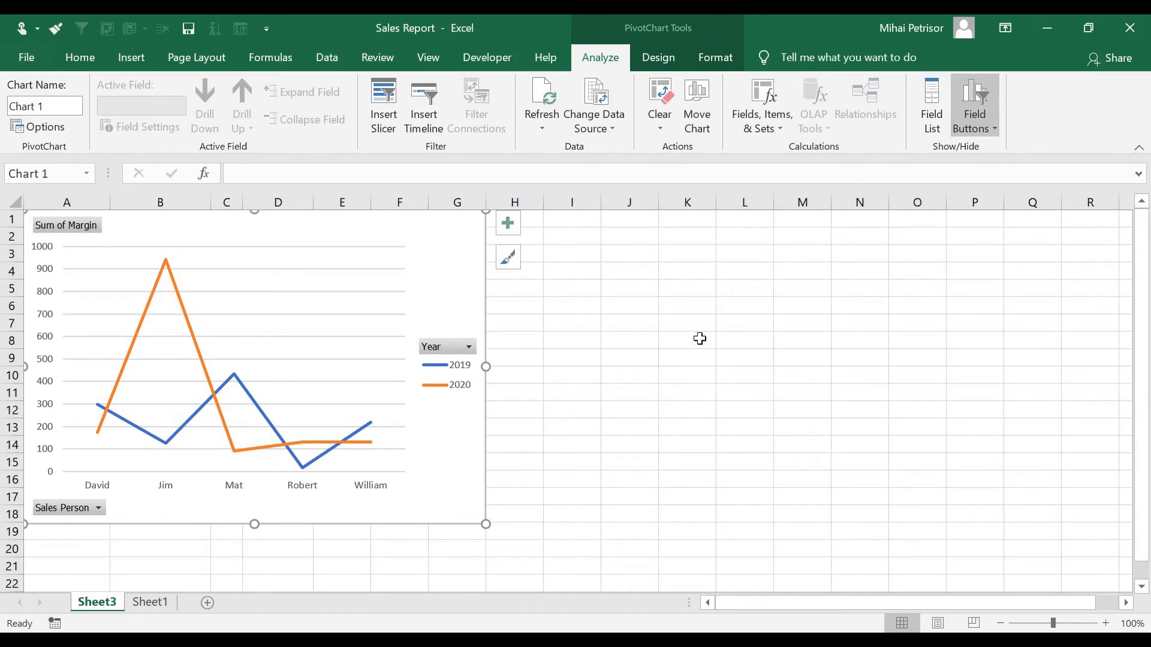
Hide all field buttons on the PivotChart
click(447, 351)
click(327, 606)
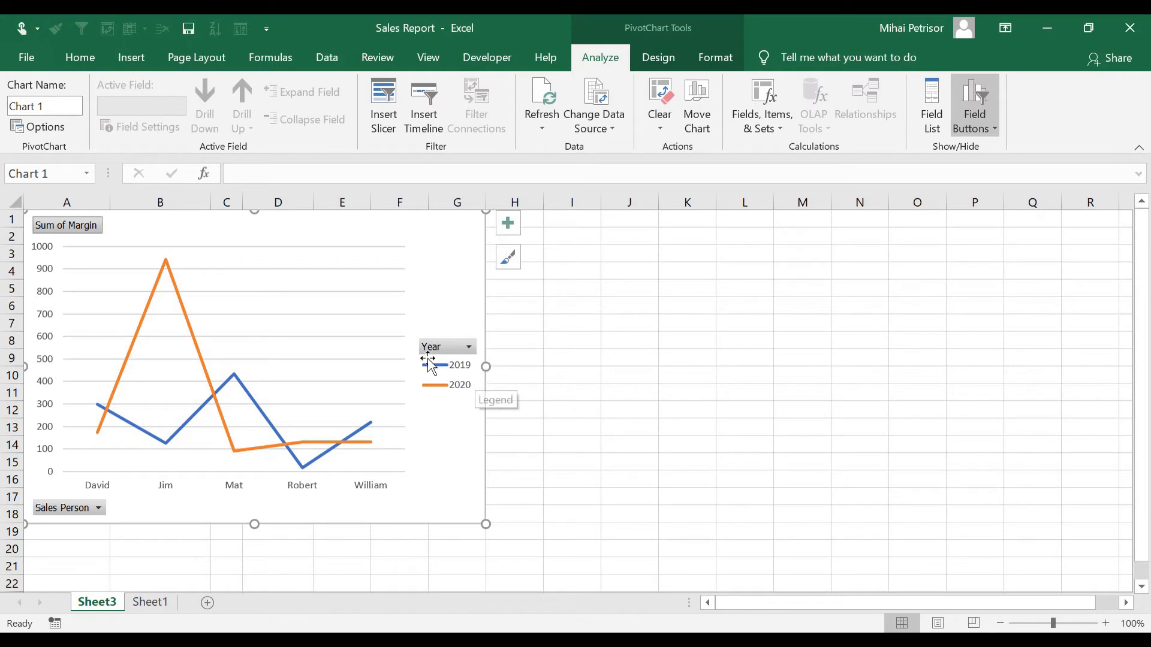
click(82, 229)
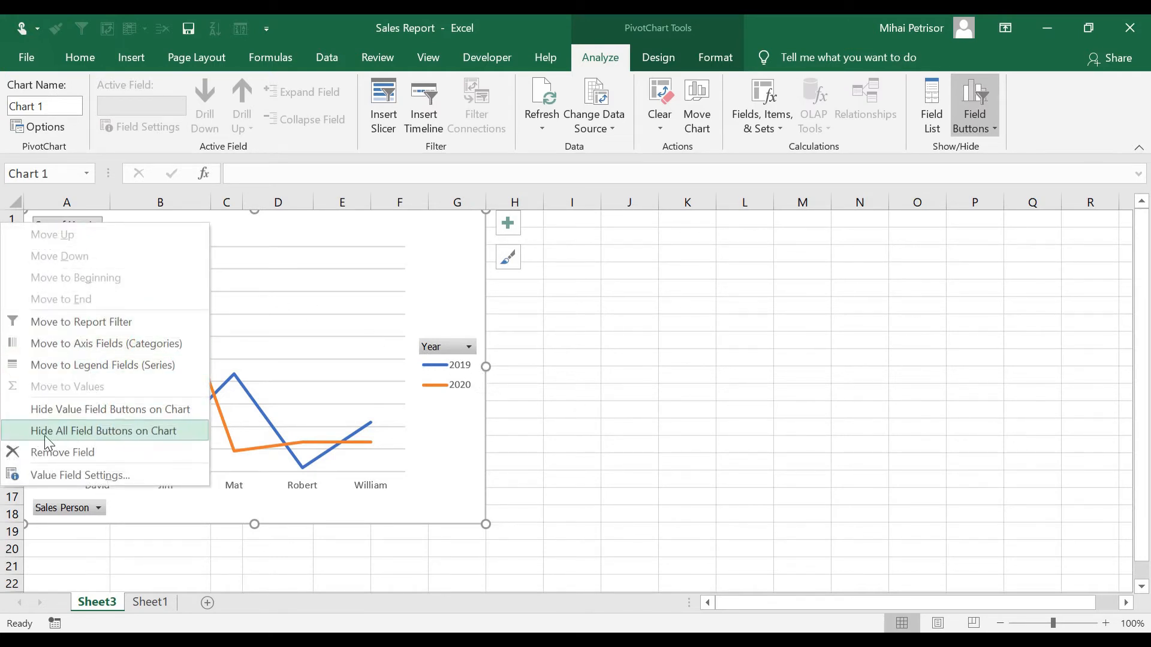
click(137, 444)
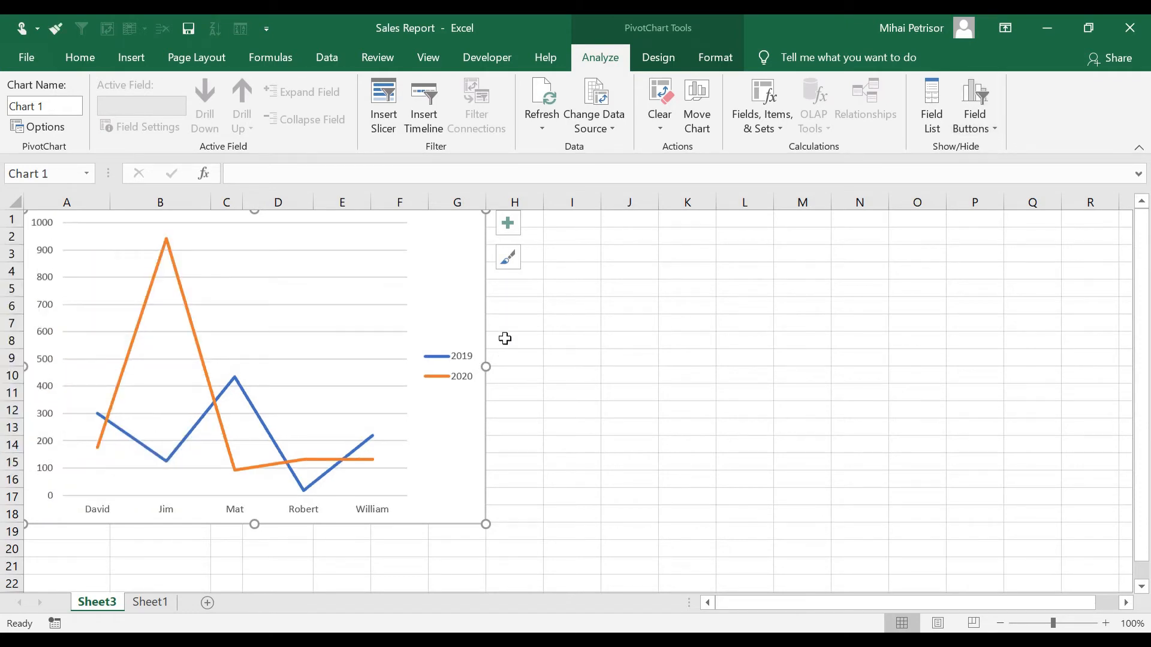
Delete the legend and the horizontal gridlines from the PivotChart
click(458, 362)
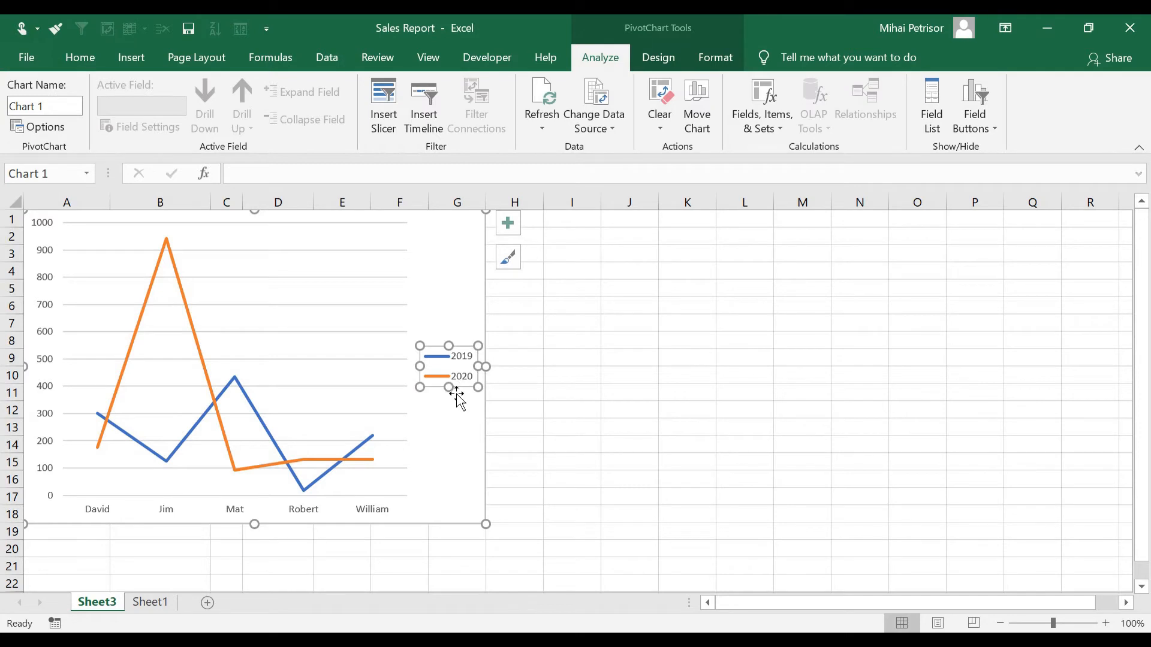
key(Delete)
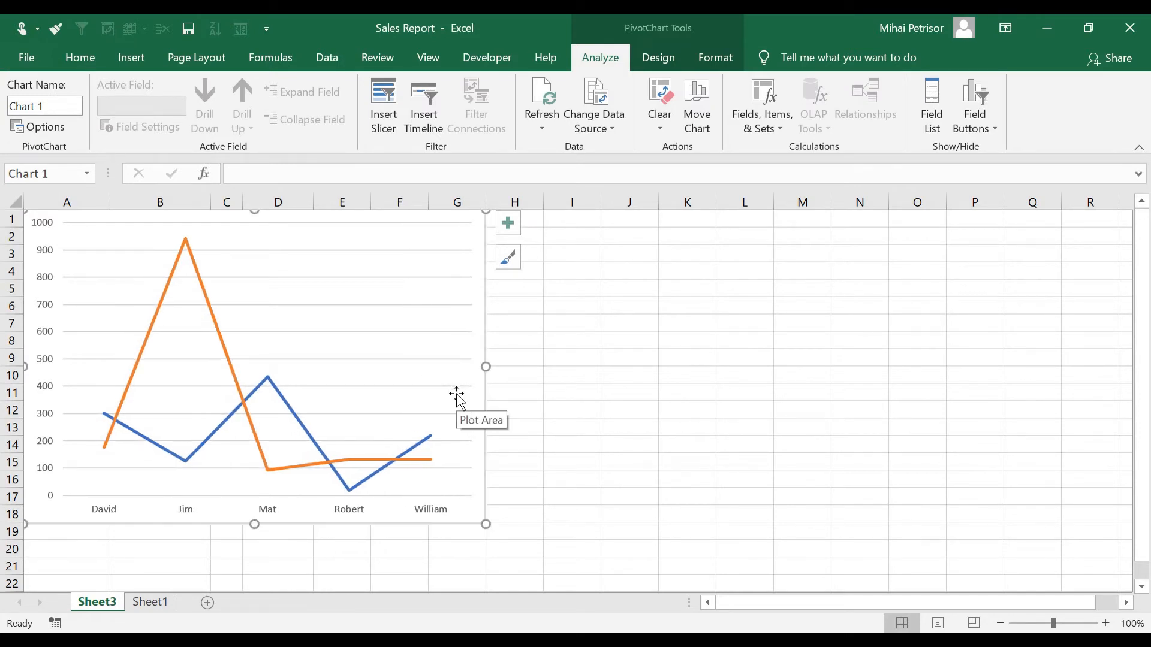
click(420, 277)
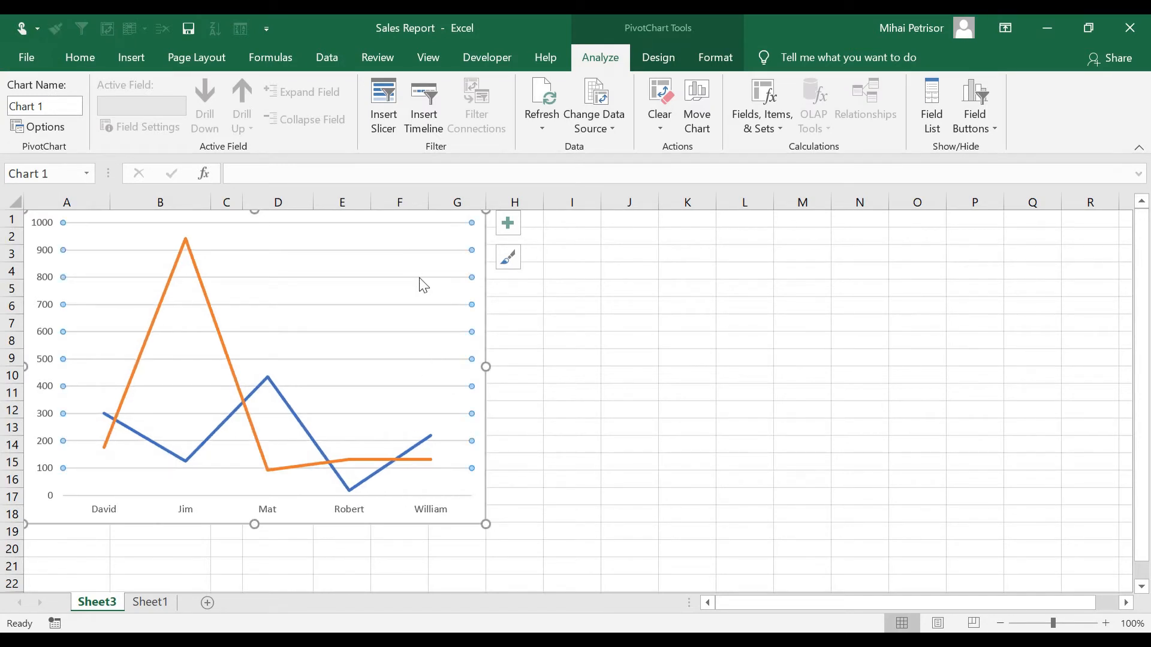
key(Delete)
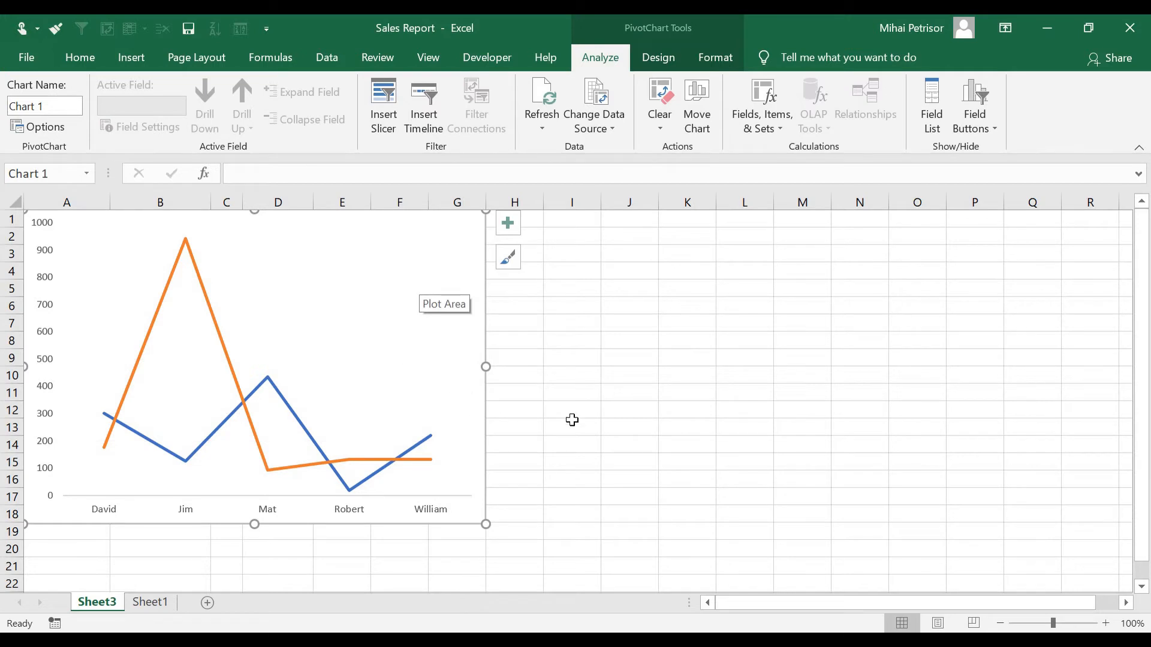
click(626, 412)
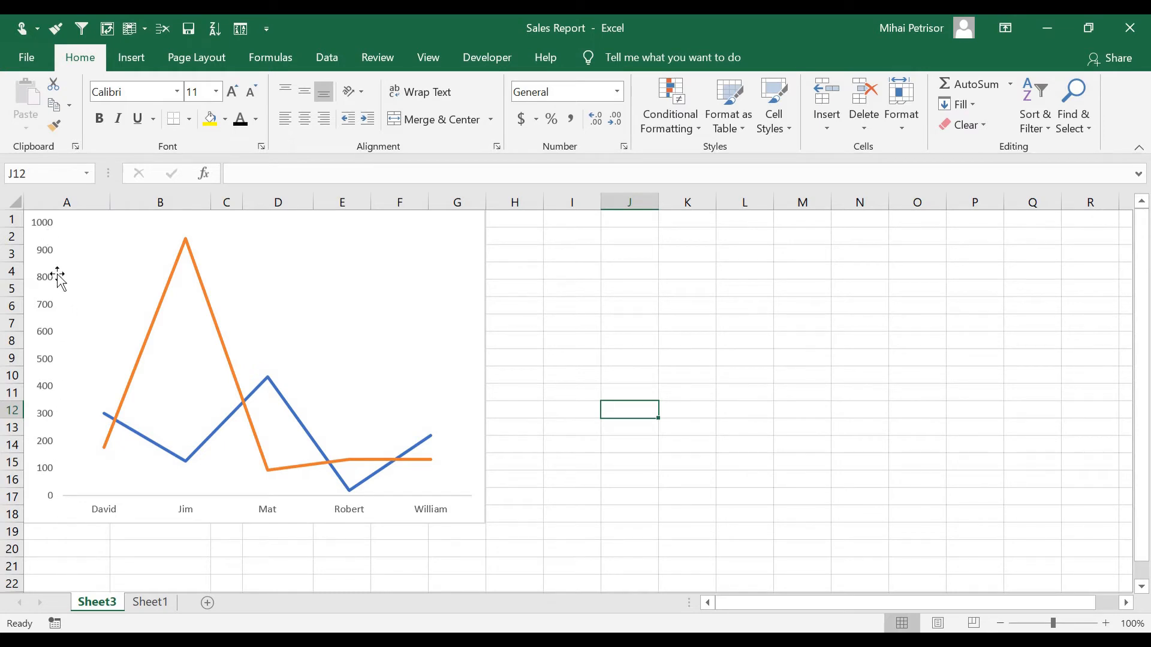
Open the chart type settings for the PivotChart
click(206, 293)
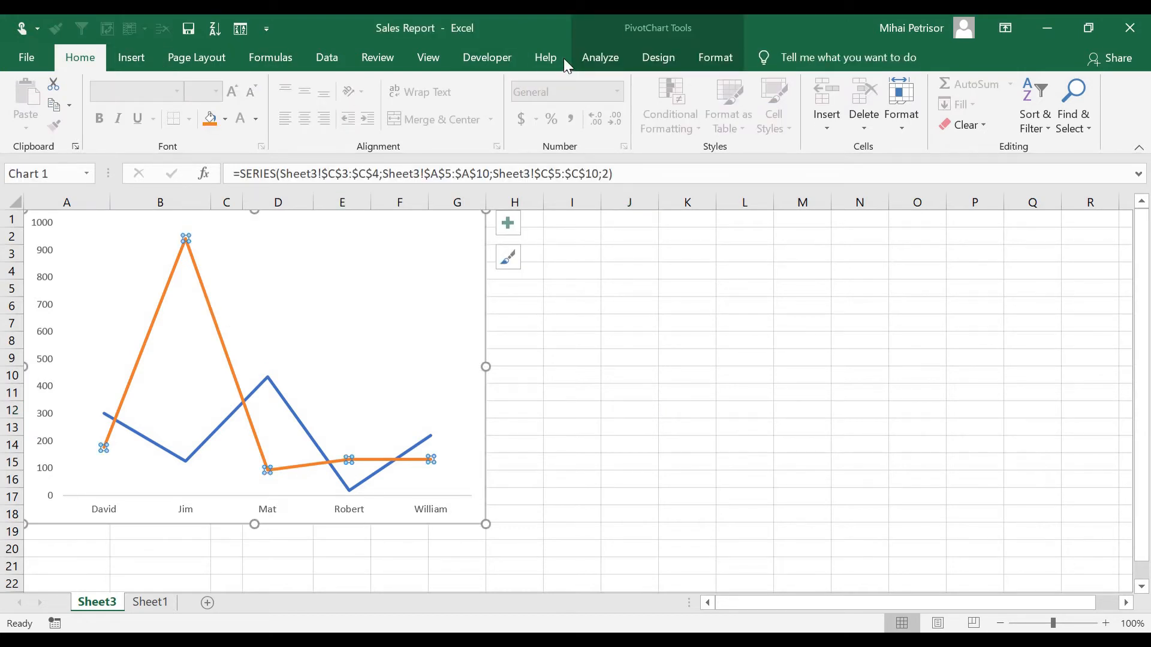
click(658, 57)
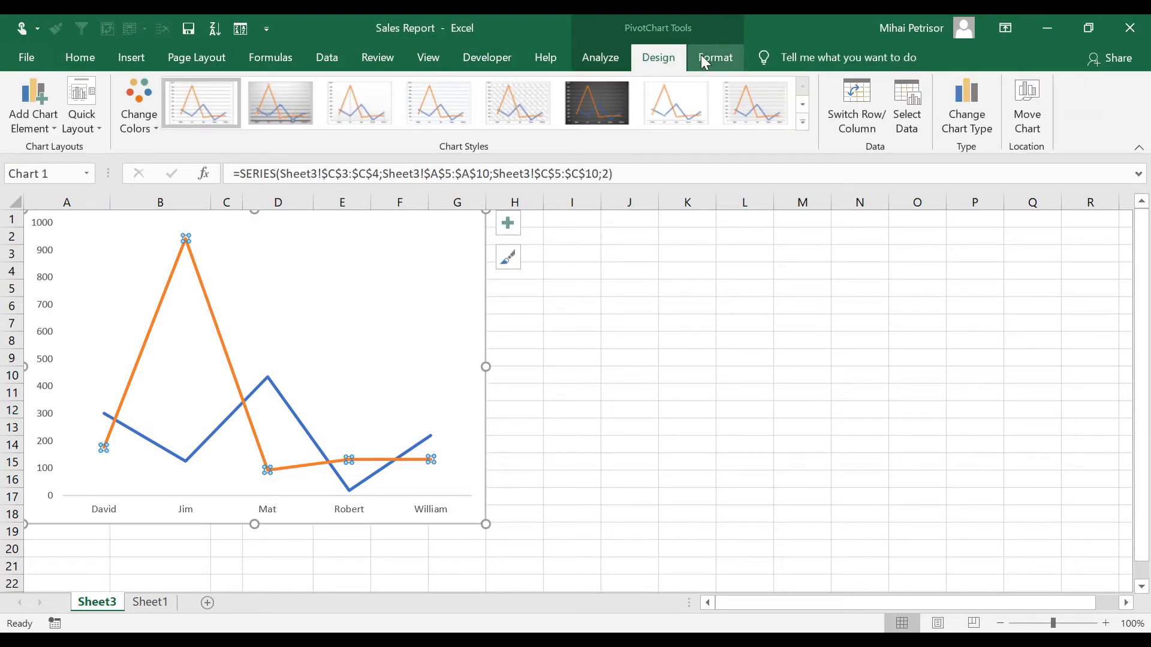
click(972, 120)
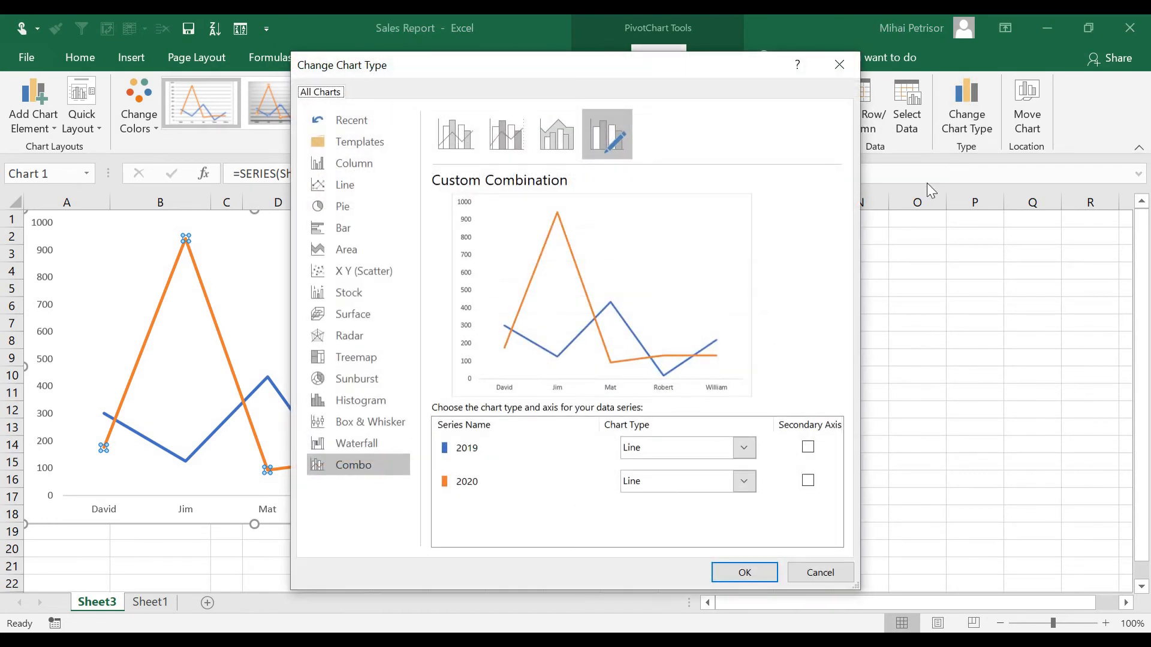
click(459, 137)
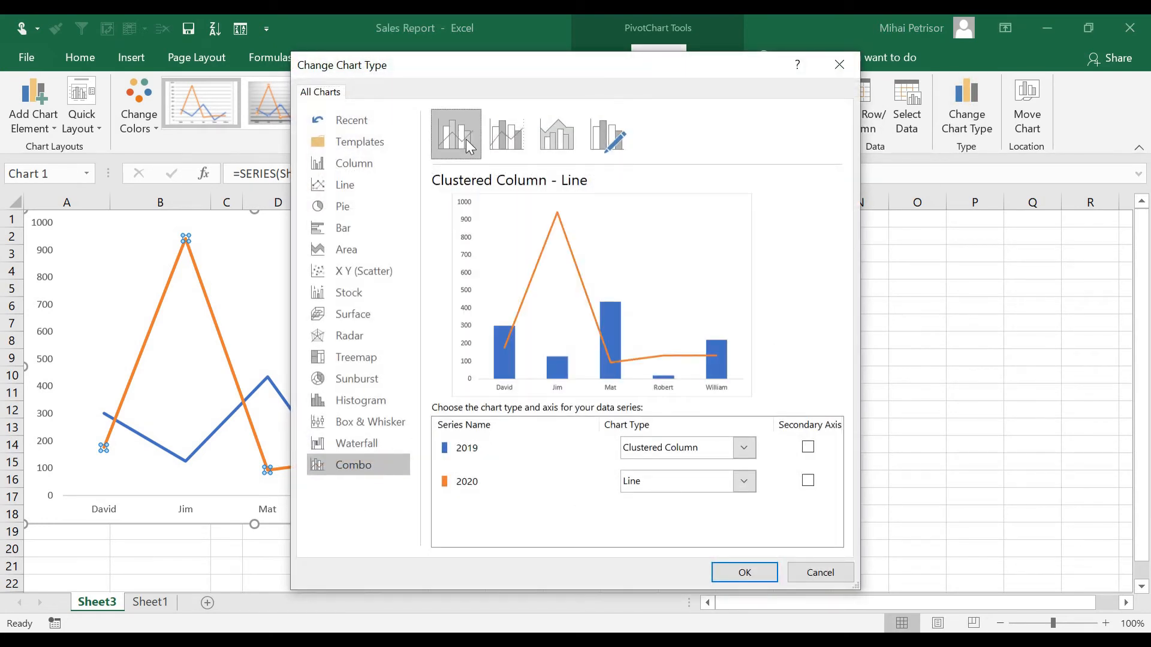
click(518, 141)
click(555, 137)
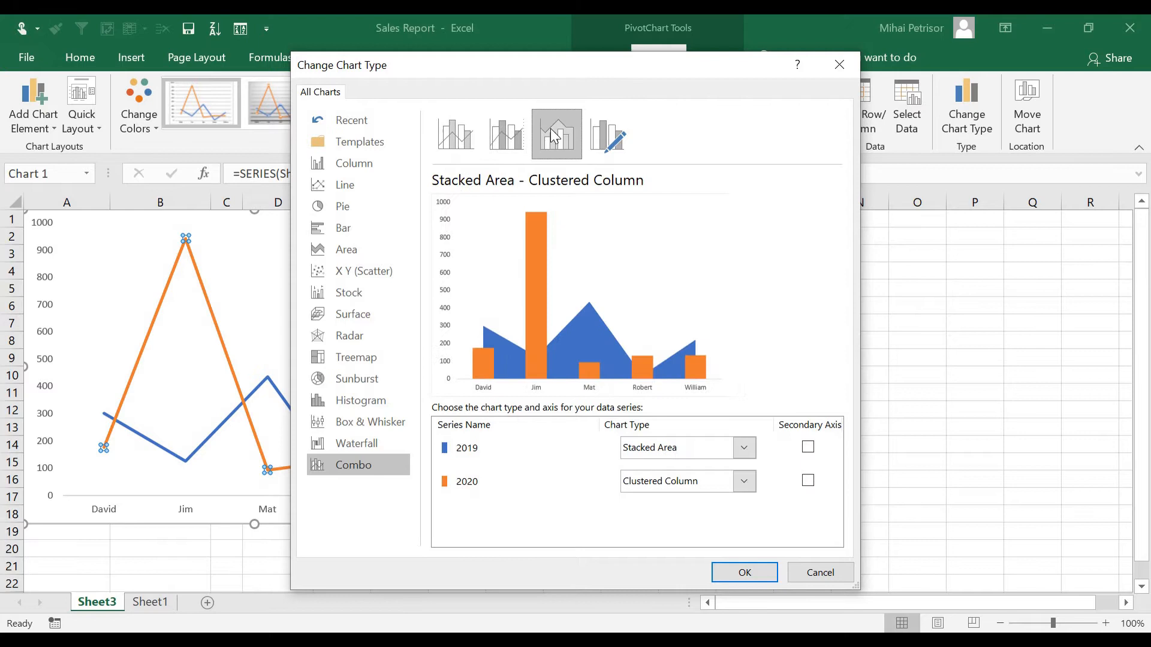
click(448, 135)
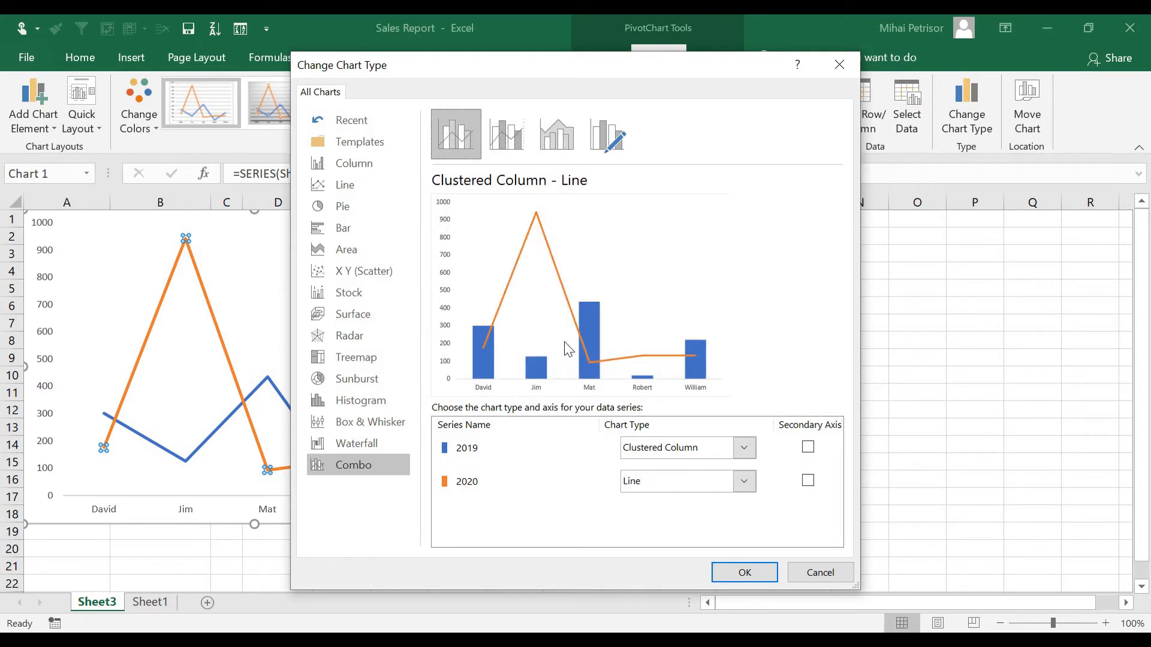
Change the PivotChart type to Line with Markers and deselect the chart
click(356, 185)
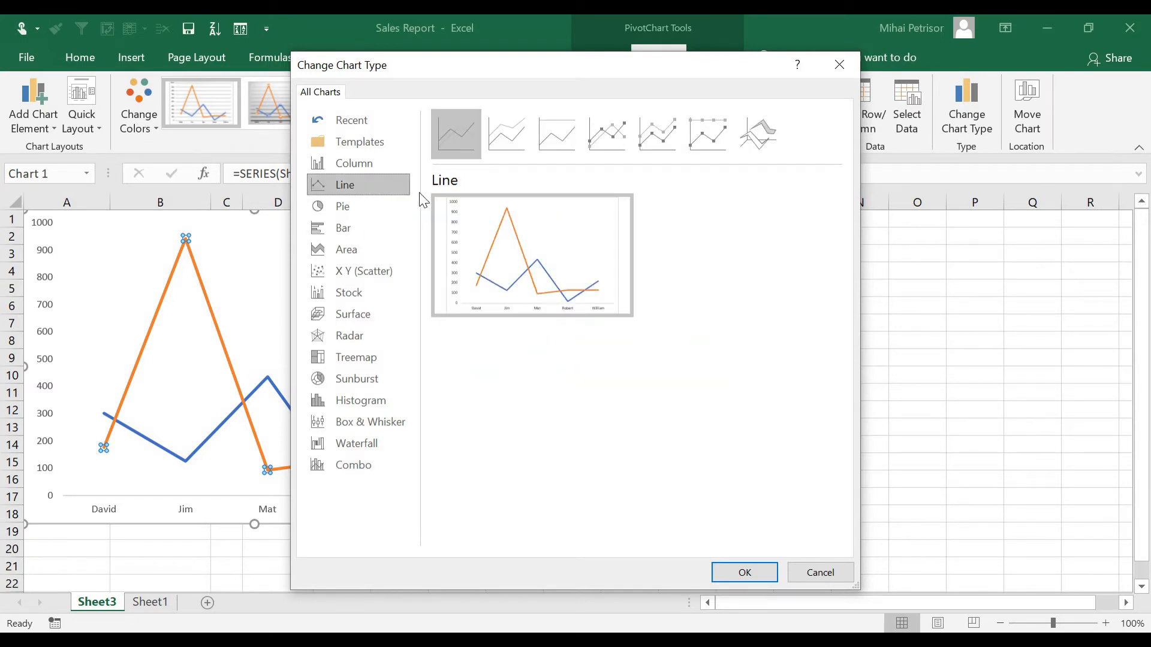
click(624, 144)
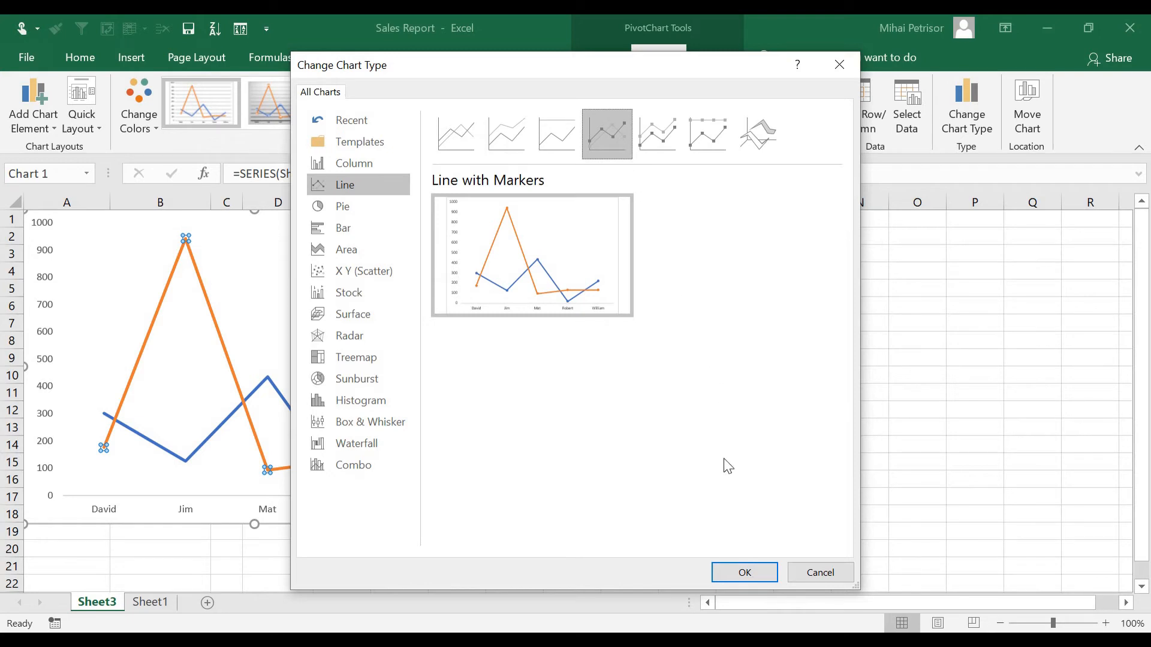
click(743, 571)
click(594, 456)
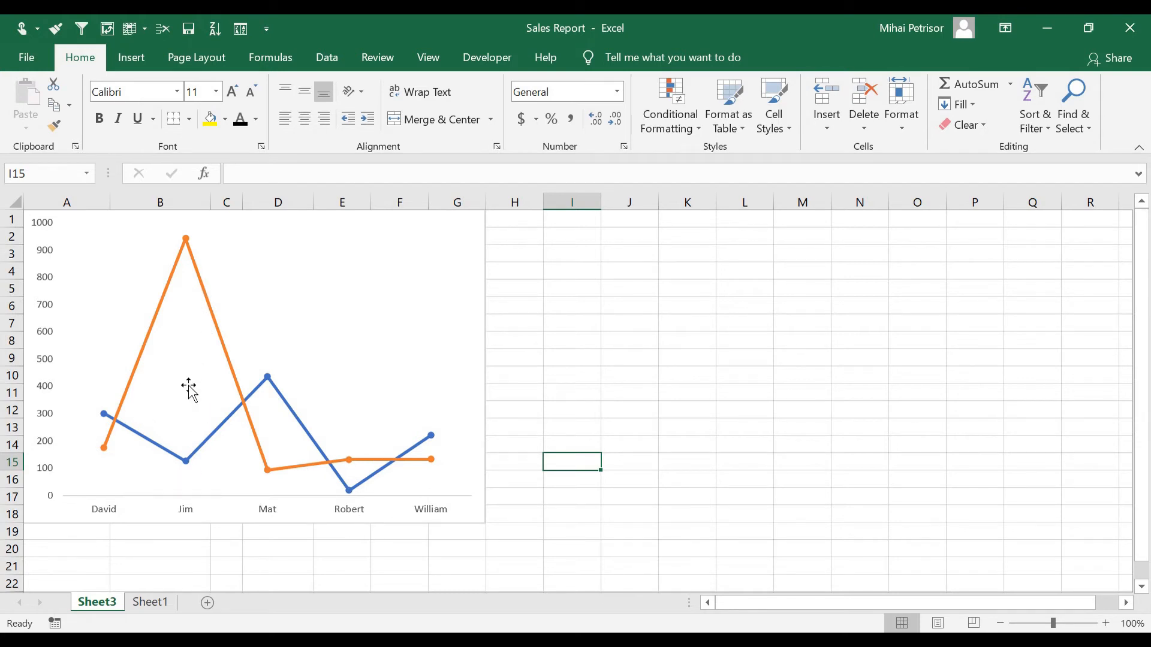
click(534, 367)
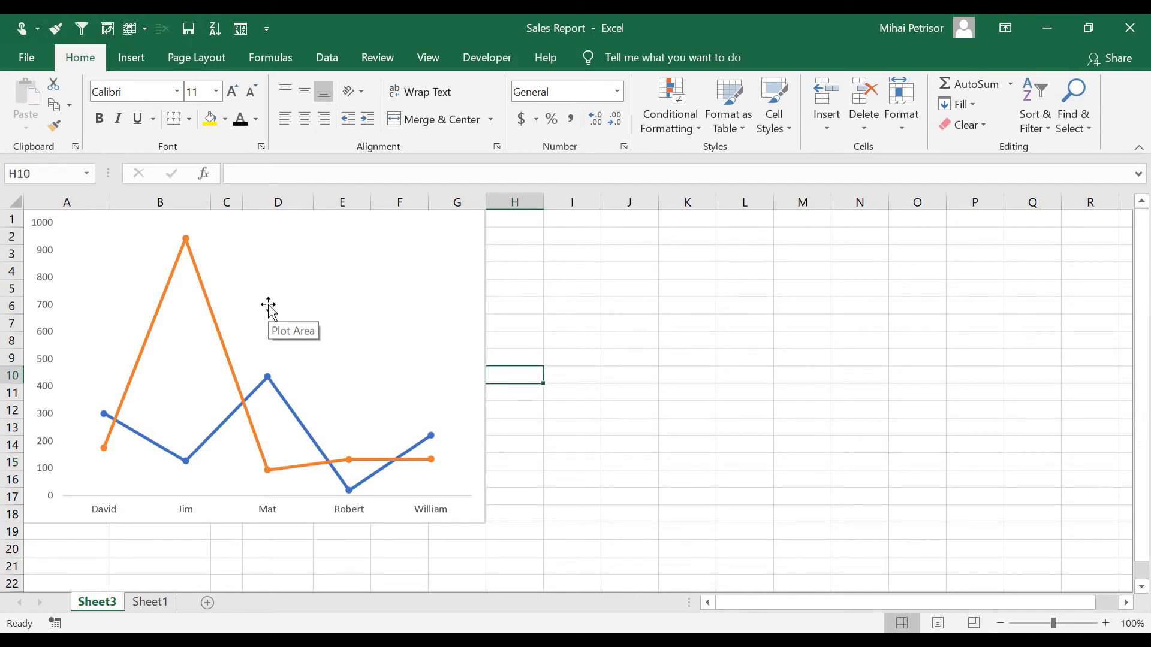
Insert slicers for Year, Category and Customer Country linked to the PivotChart
click(377, 275)
click(147, 65)
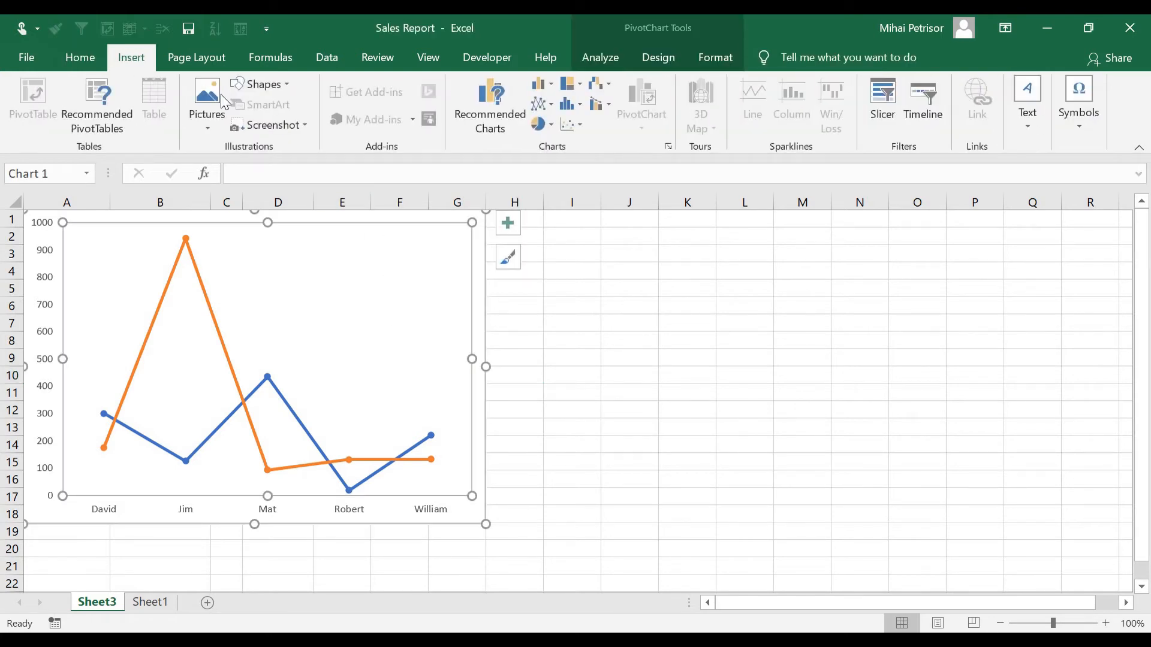
click(883, 97)
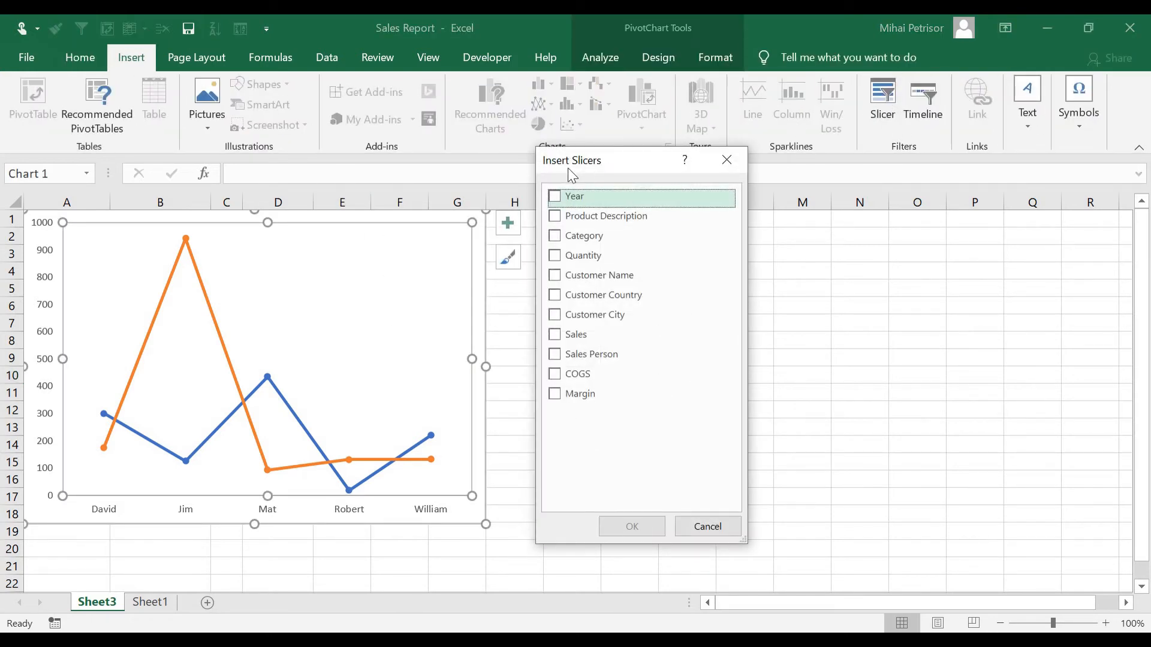
drag(599, 160, 725, 161)
click(679, 198)
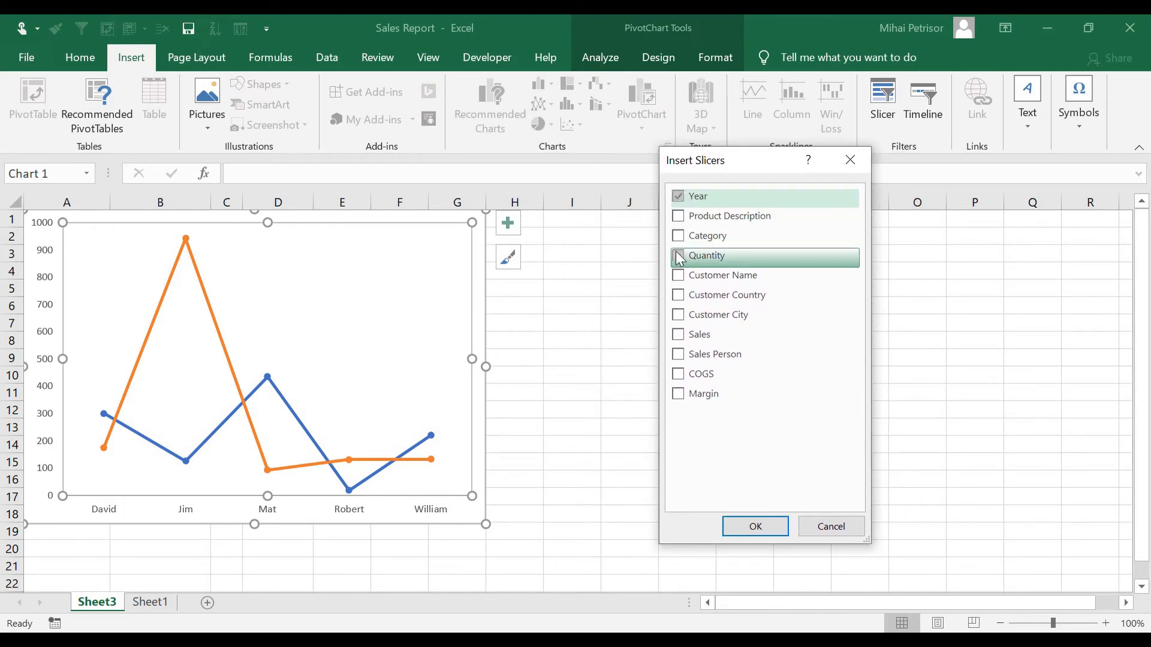
click(678, 236)
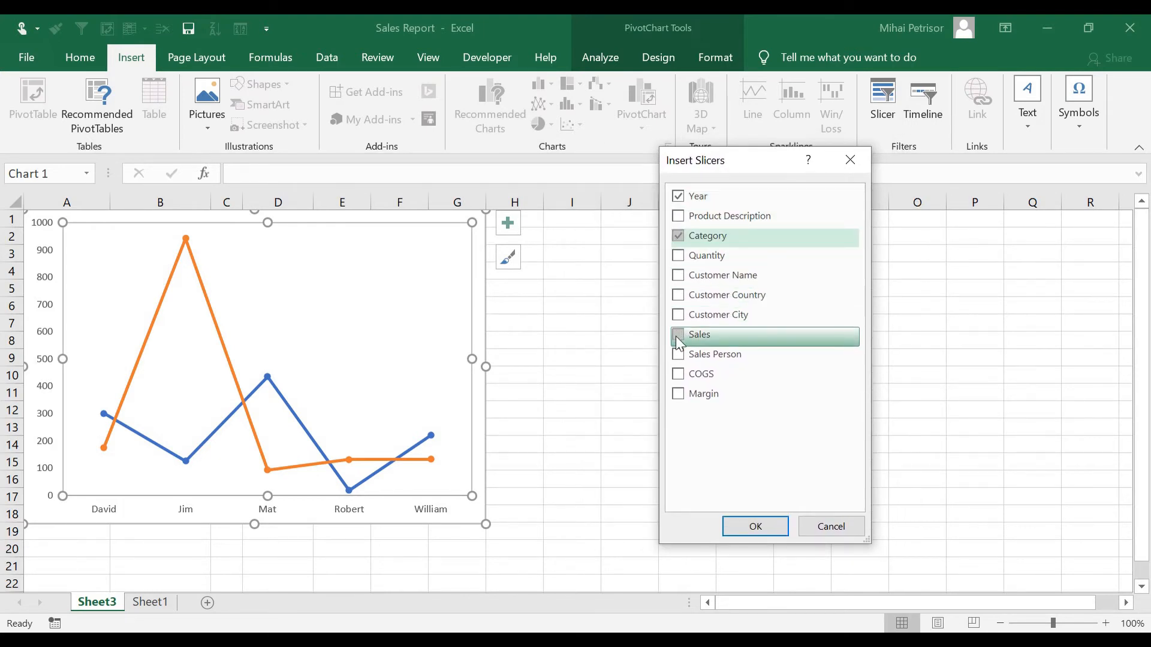
click(676, 295)
click(746, 526)
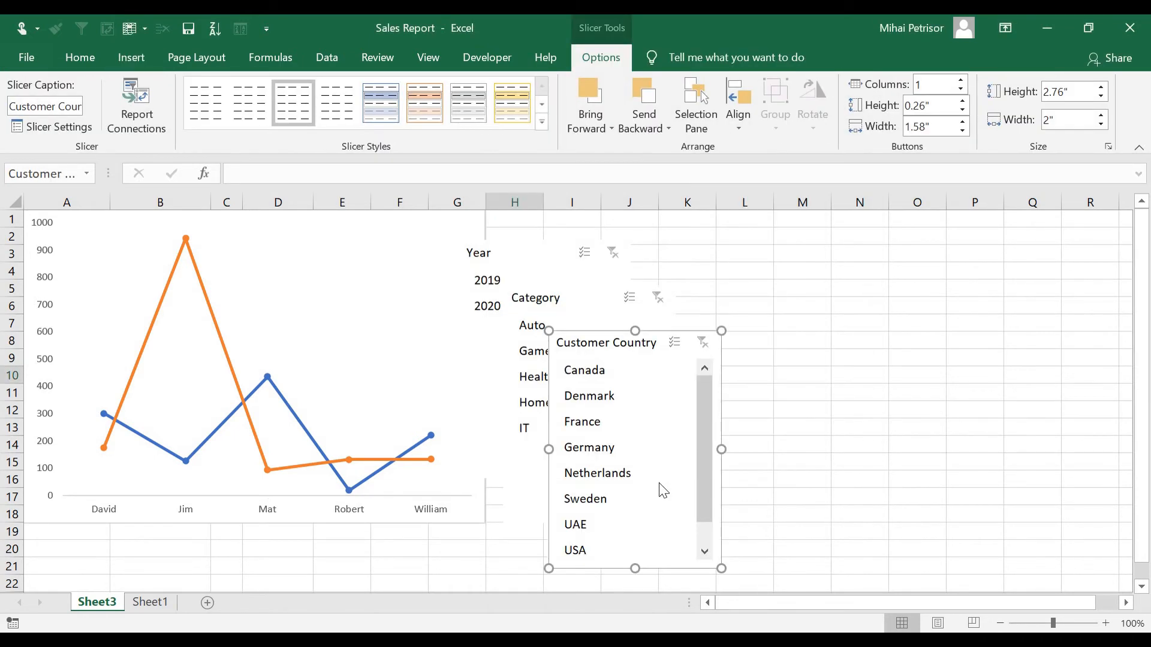
Move the Year slicer out to around columns L to N and the Category slicer beside the chart, starting at column H
click(595, 312)
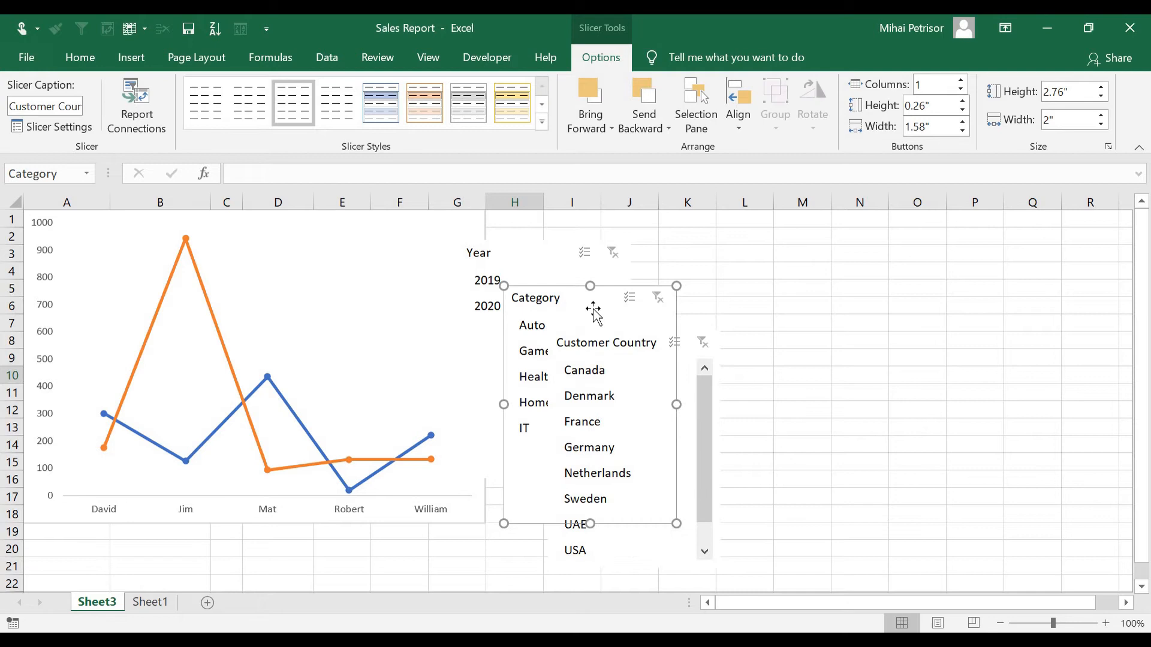
click(690, 388)
click(542, 258)
drag(533, 277, 813, 253)
click(568, 303)
drag(567, 302, 554, 233)
click(689, 419)
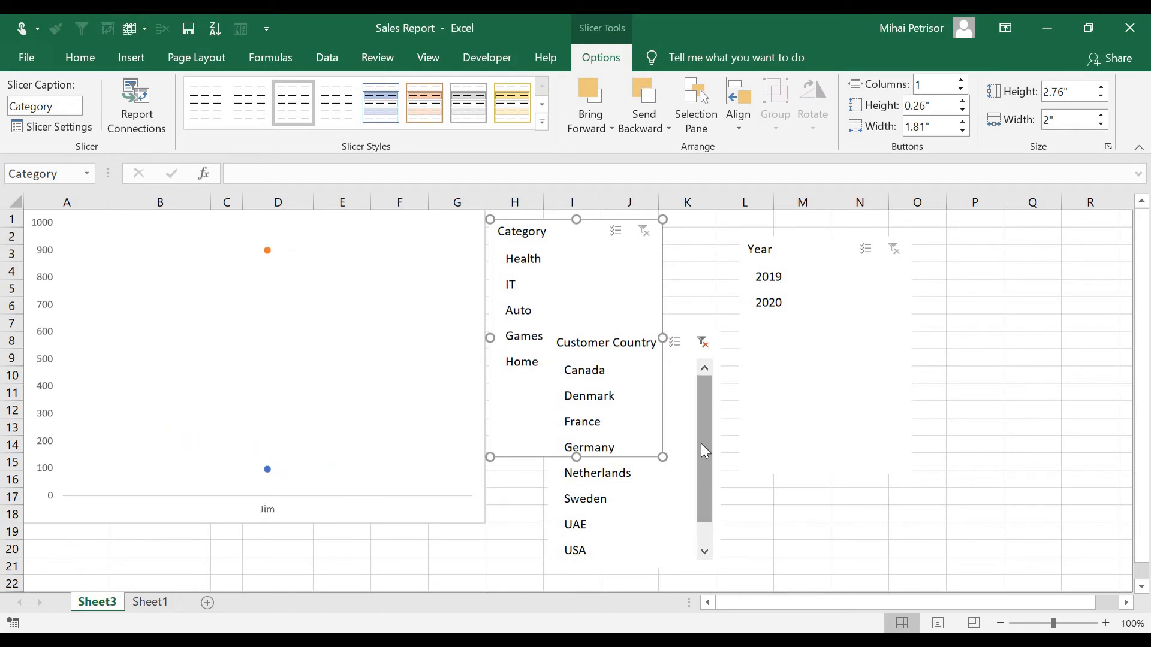
Clear the Customer Country slicer's filter and line up the Year and Customer Country slicers in a row after the Category slicer
click(702, 342)
drag(668, 343, 1035, 279)
drag(809, 247, 725, 220)
drag(954, 287, 881, 221)
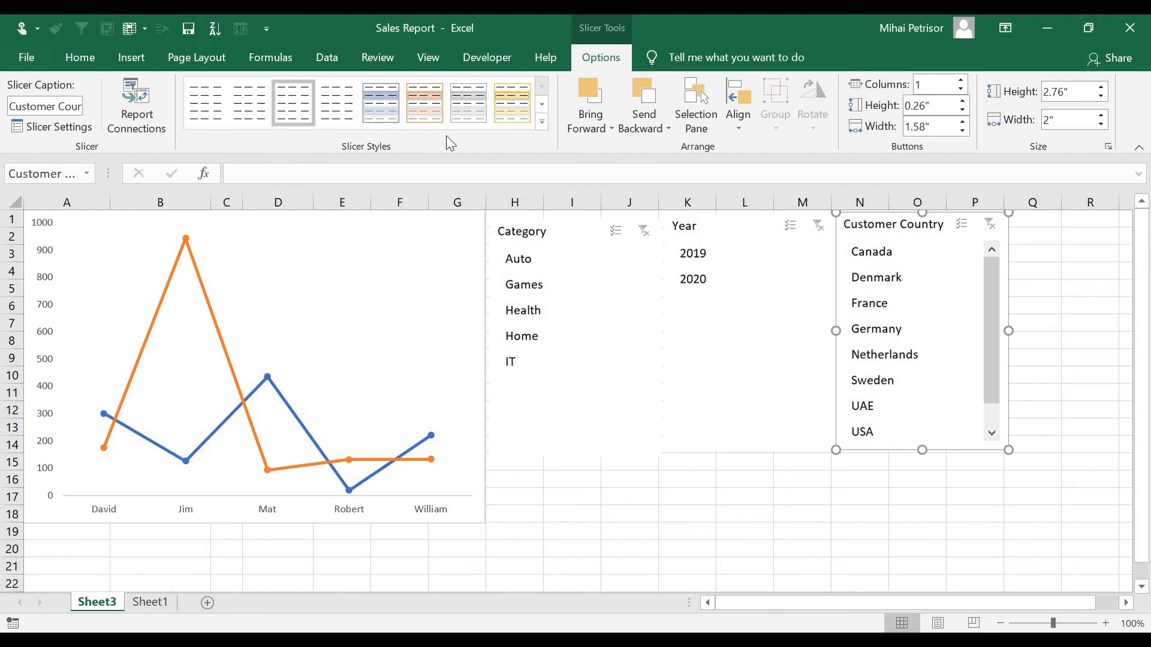
Filter the PivotChart to the IT category with the Category slicer
click(543, 123)
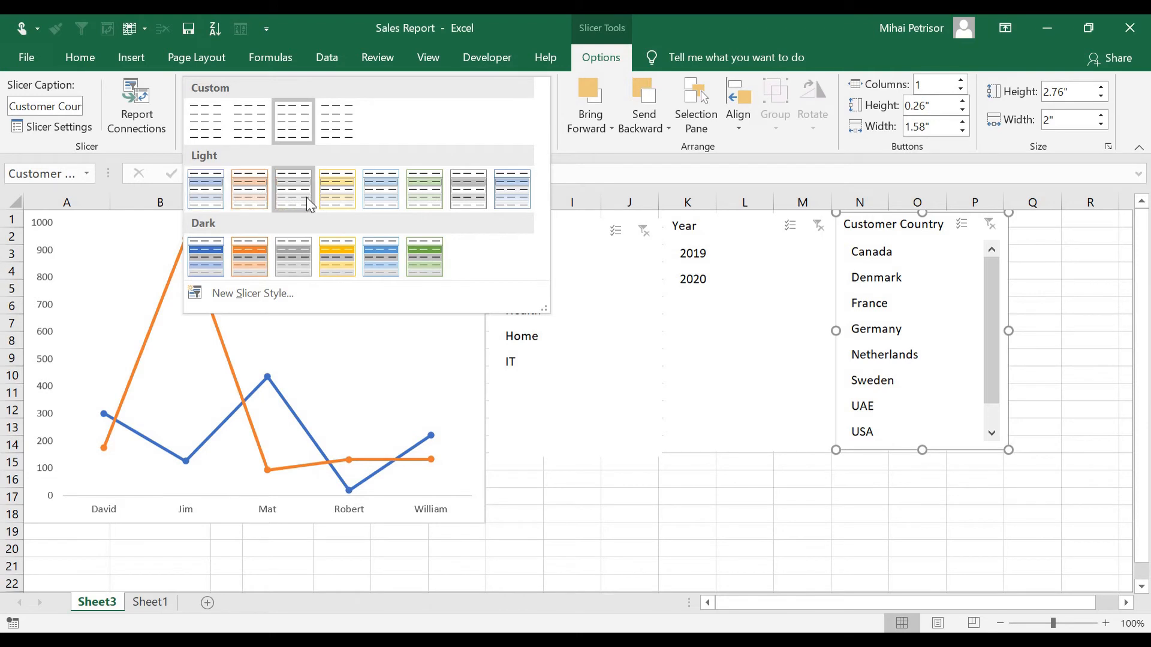
key(Escape)
click(572, 370)
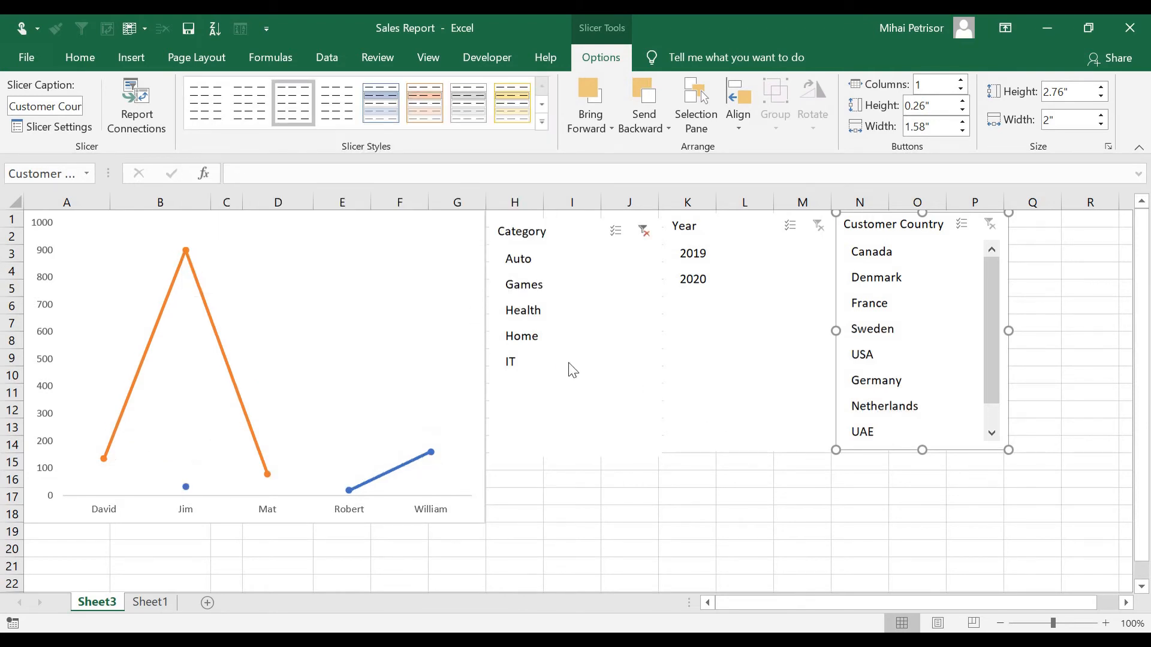
Apply the light orange slicer style to the Category, Year and Customer Country slicers together, and deselect them
click(578, 245)
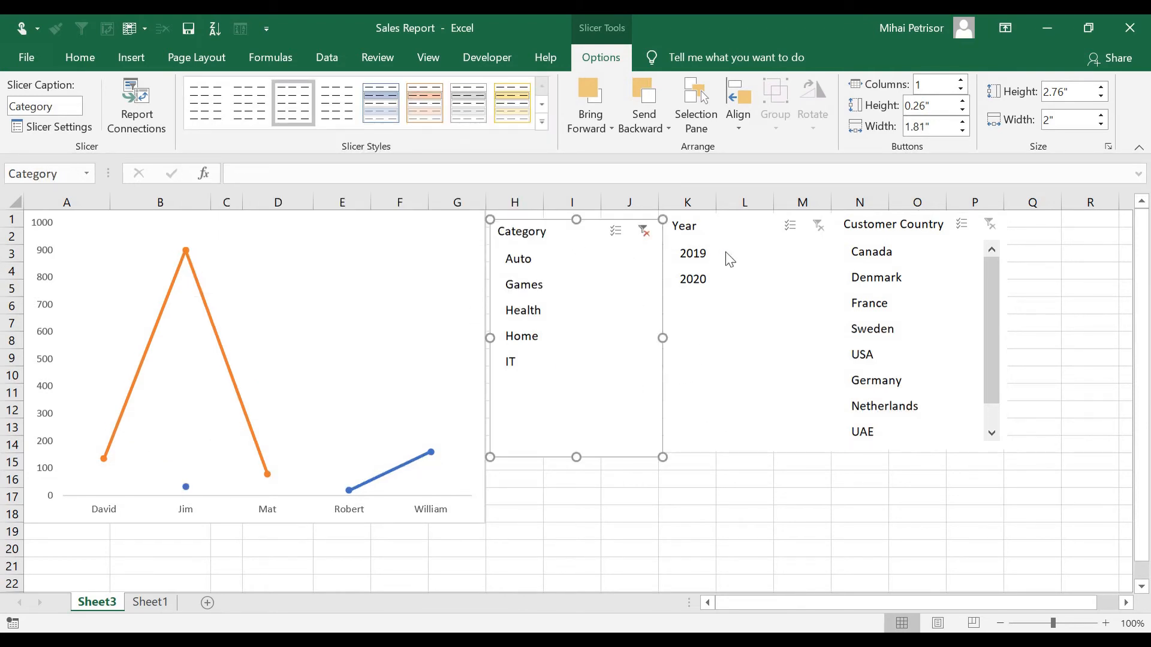
ctrl+click(727, 223)
ctrl+click(888, 215)
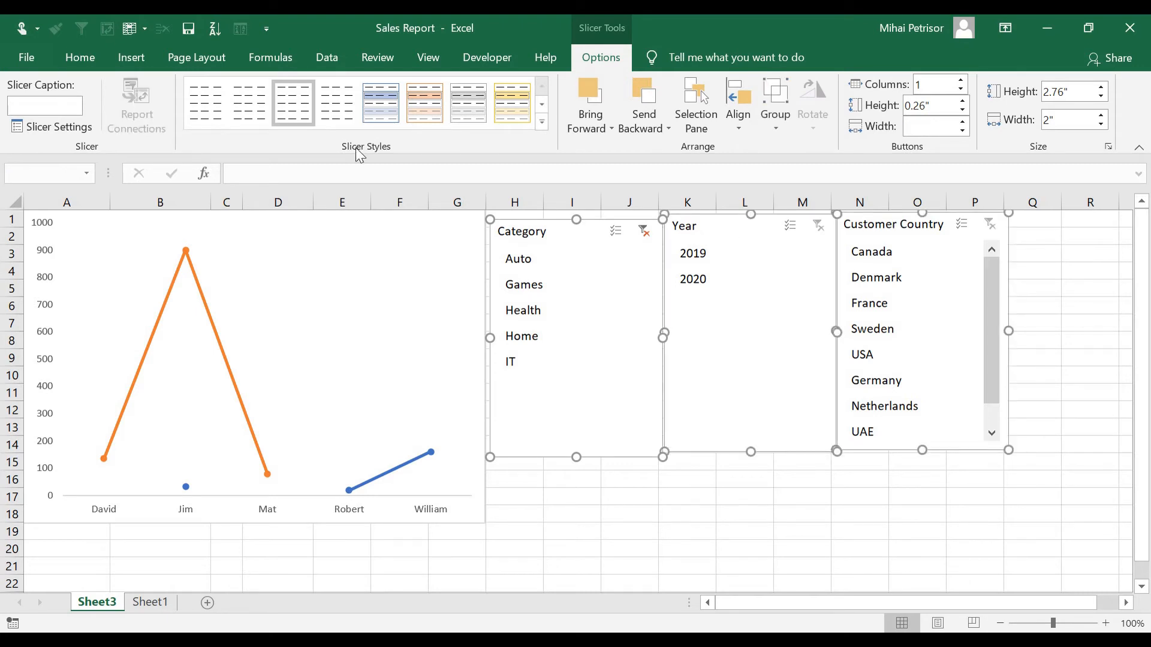
click(516, 105)
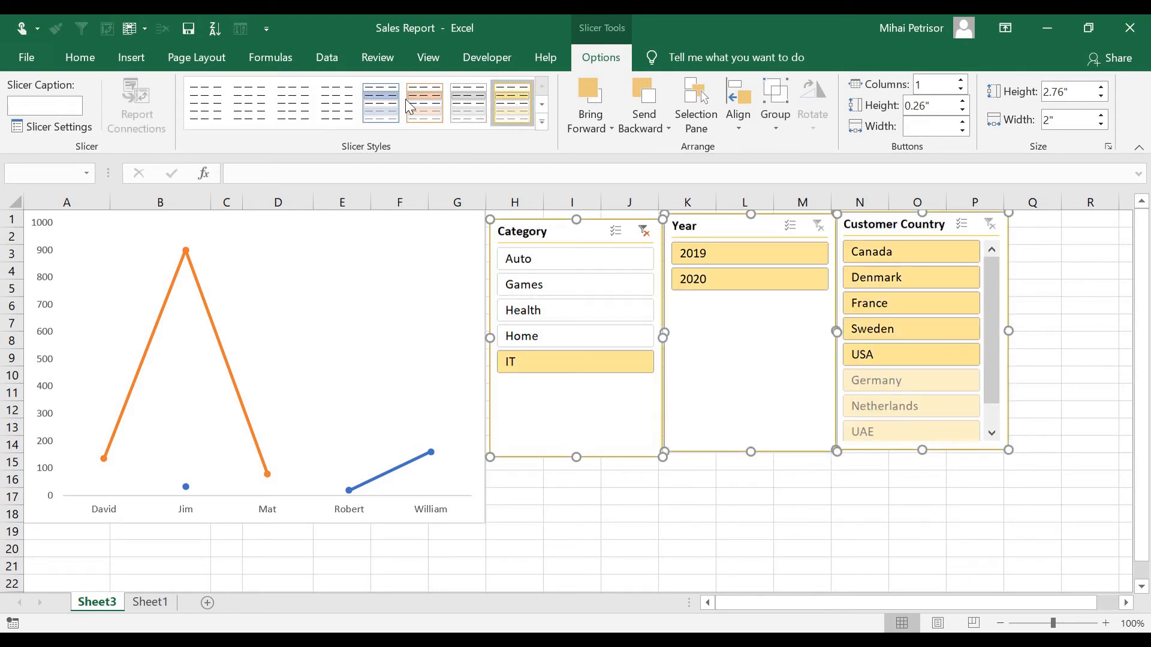
click(425, 103)
click(630, 515)
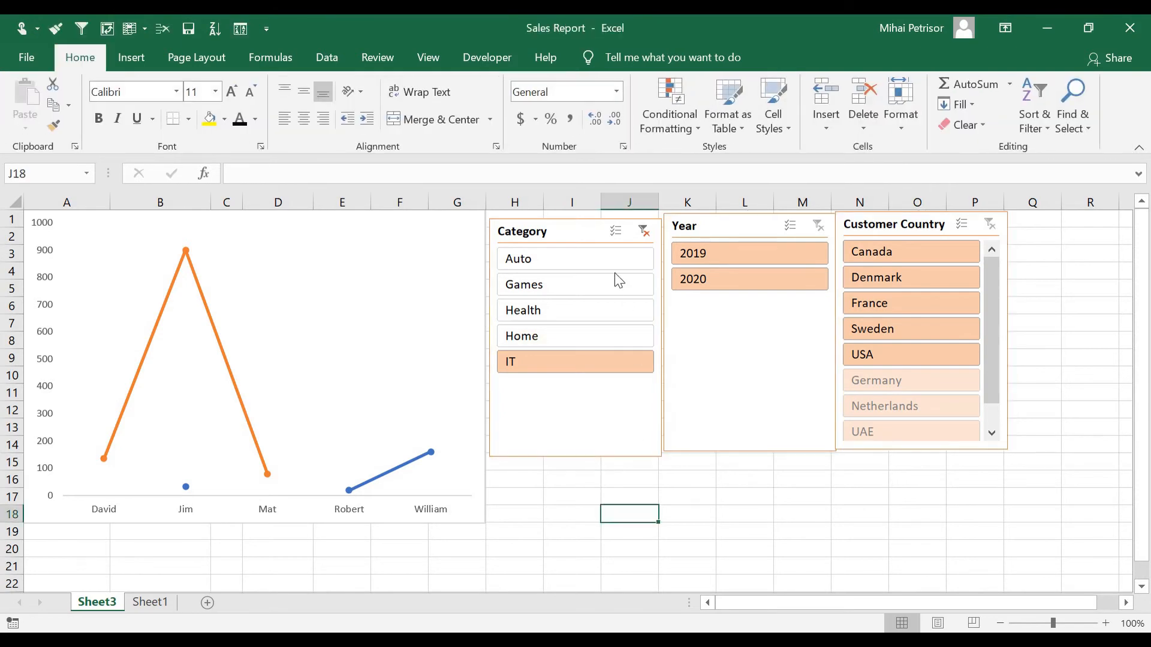
Line up the Category, Year and Customer Country slicers edge to edge along the top of row 1, directly beside the chart
click(584, 242)
drag(569, 232, 566, 223)
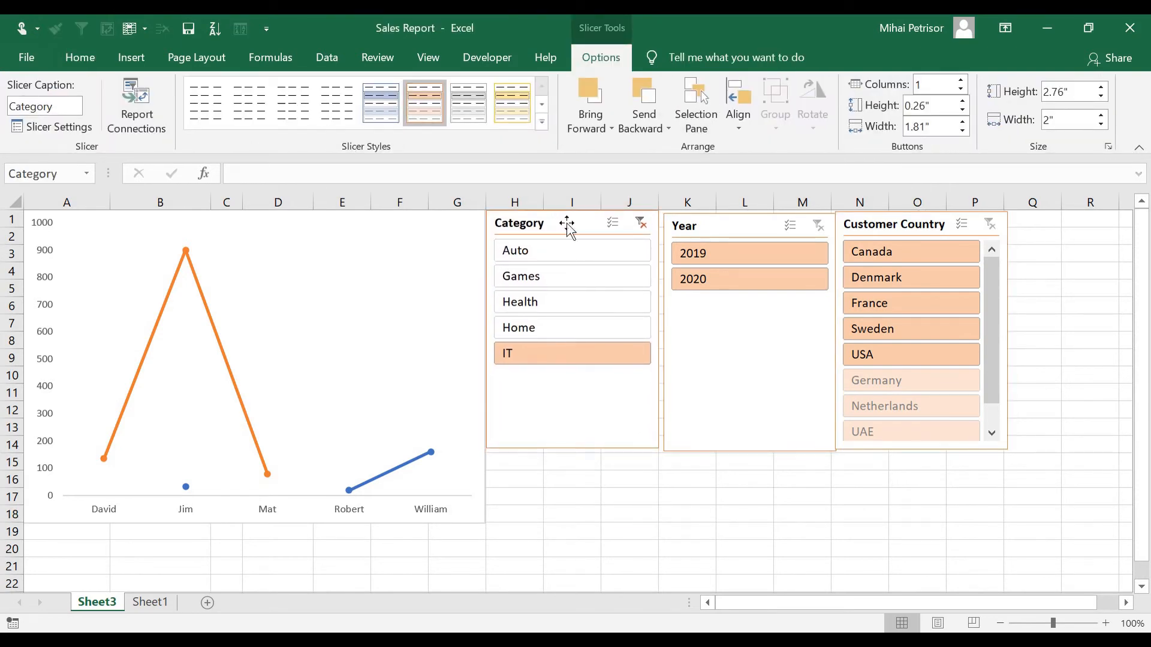
drag(713, 224, 709, 220)
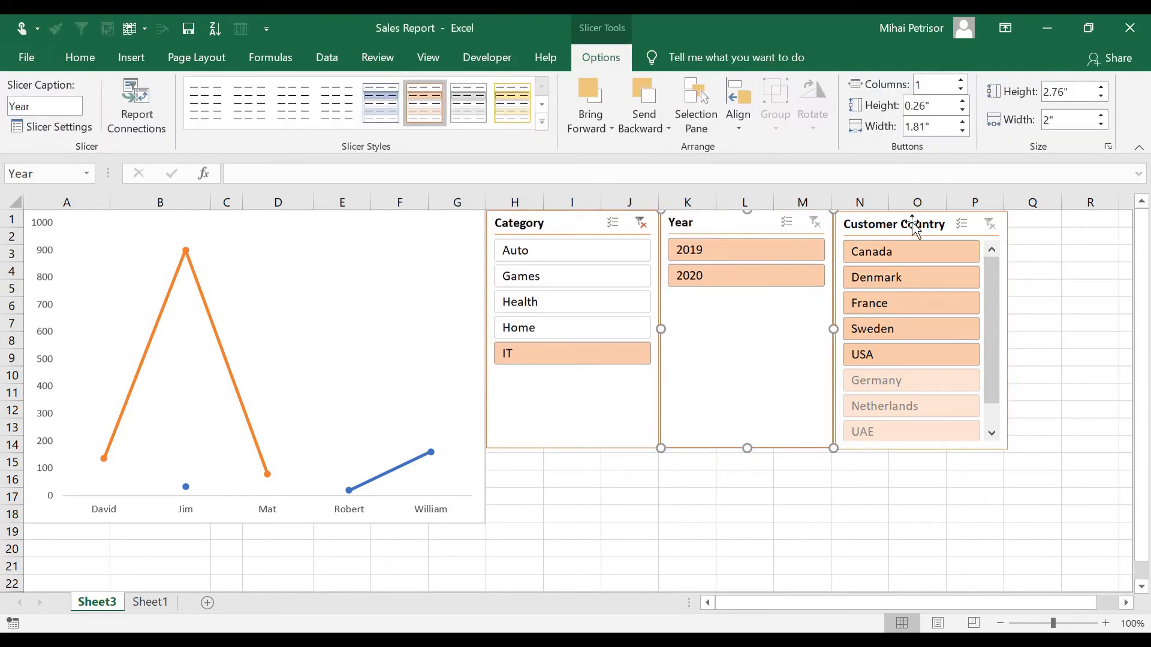
drag(913, 225, 911, 223)
click(699, 529)
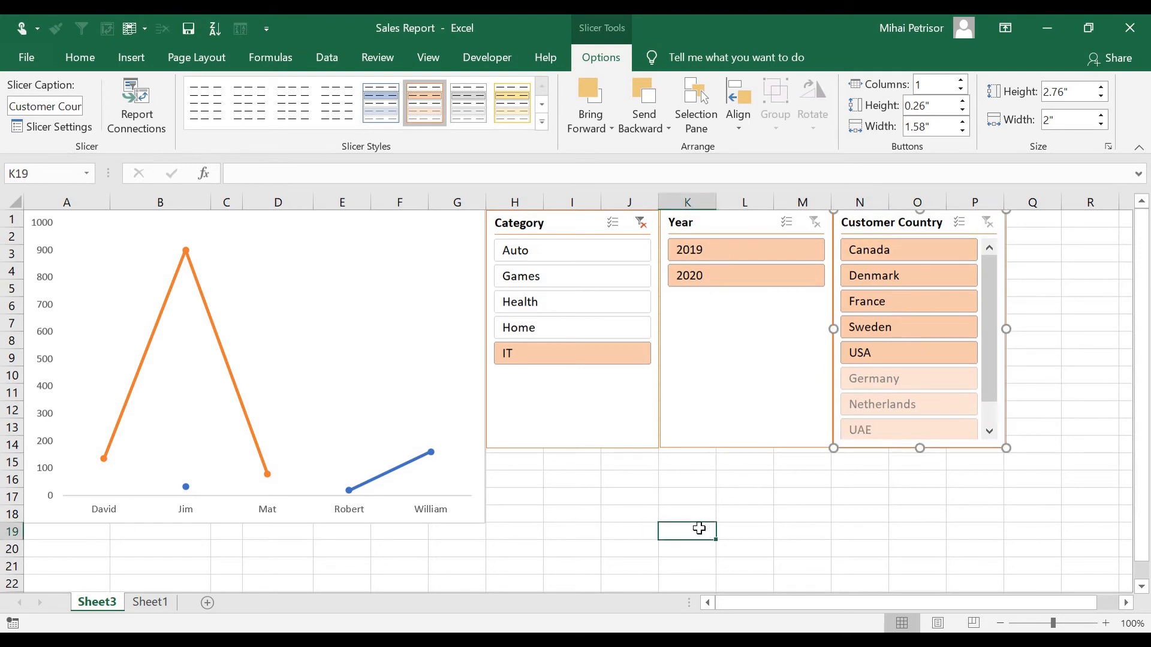
Shorten the Year slicer to a height of about 1.35" and the Category slicer to about 1.95"
click(749, 439)
drag(747, 449, 747, 327)
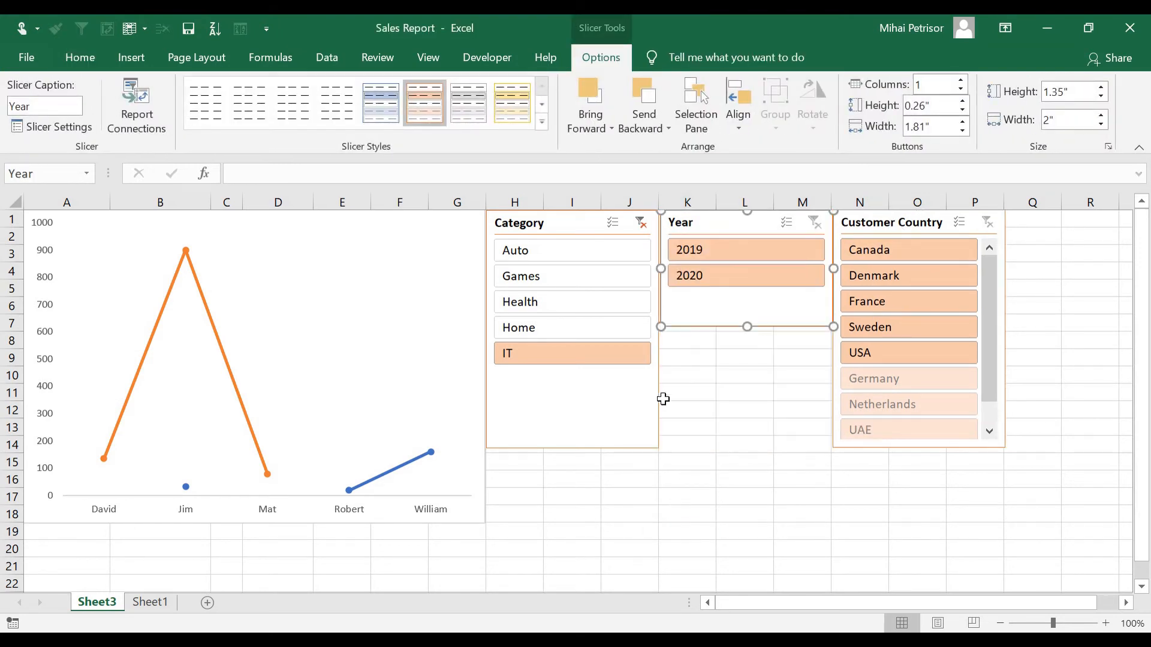
click(595, 448)
drag(574, 449, 573, 379)
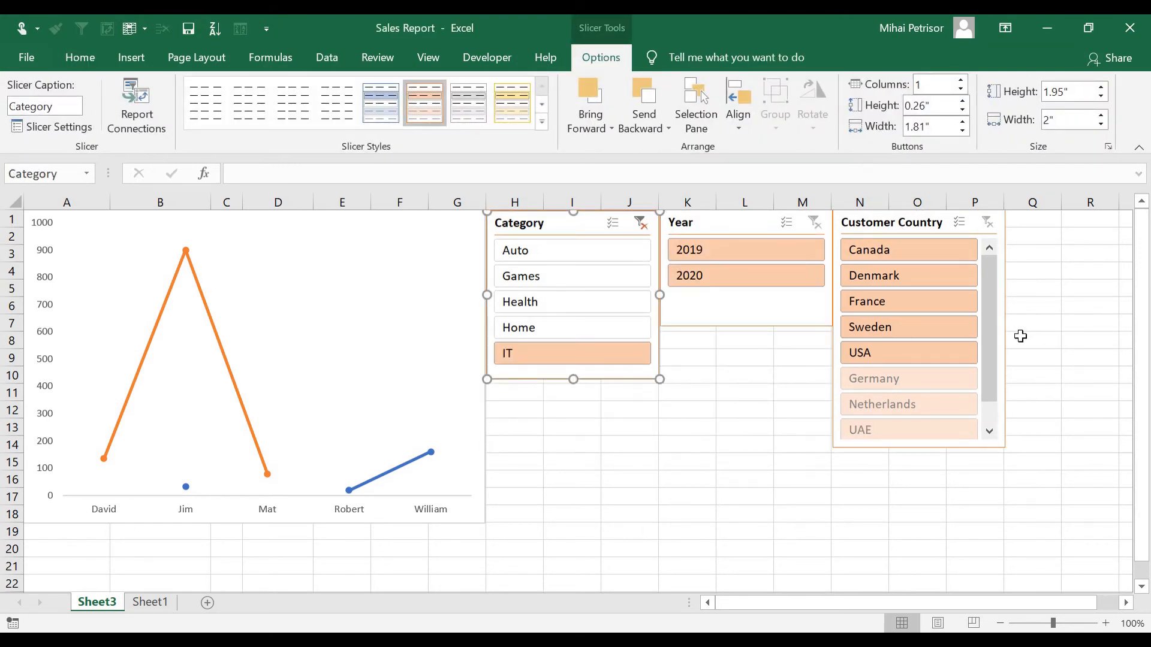
click(633, 487)
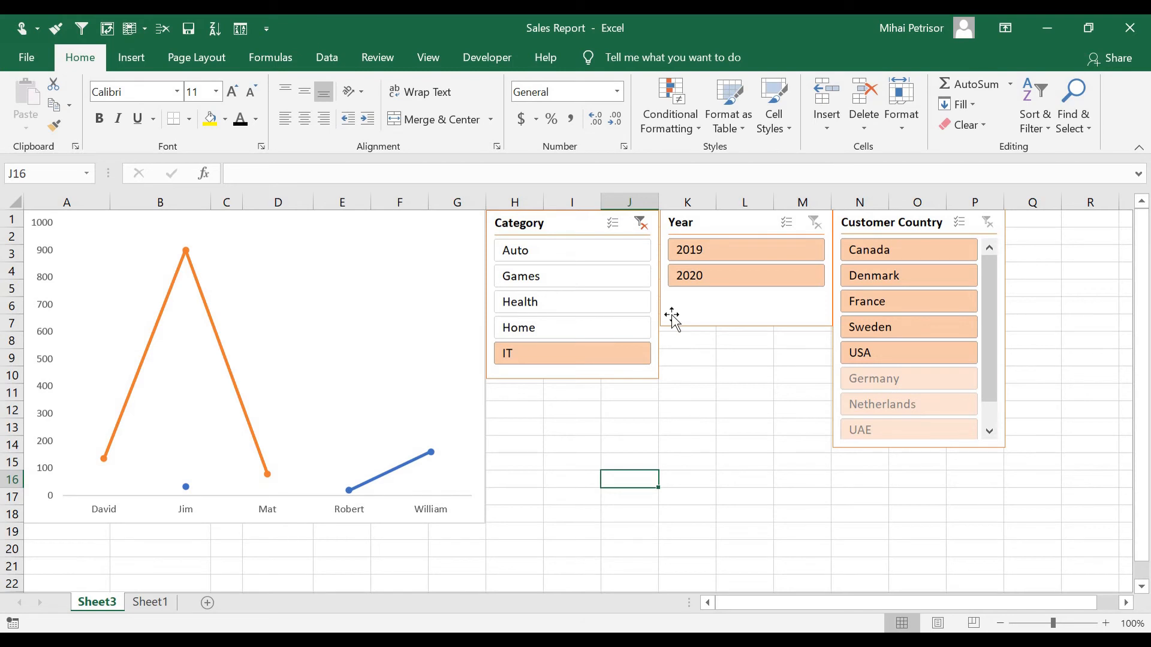
Clear the Category slicer's filter and filter the PivotChart by year, first to 2020 and finally to 2019
click(641, 224)
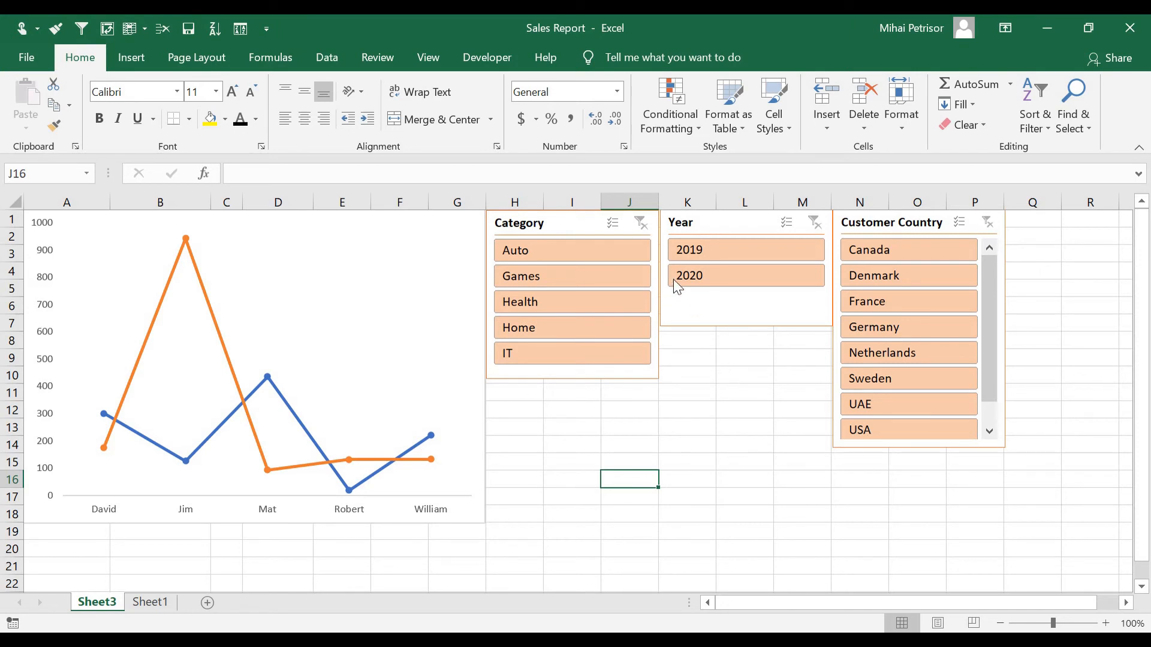
click(752, 280)
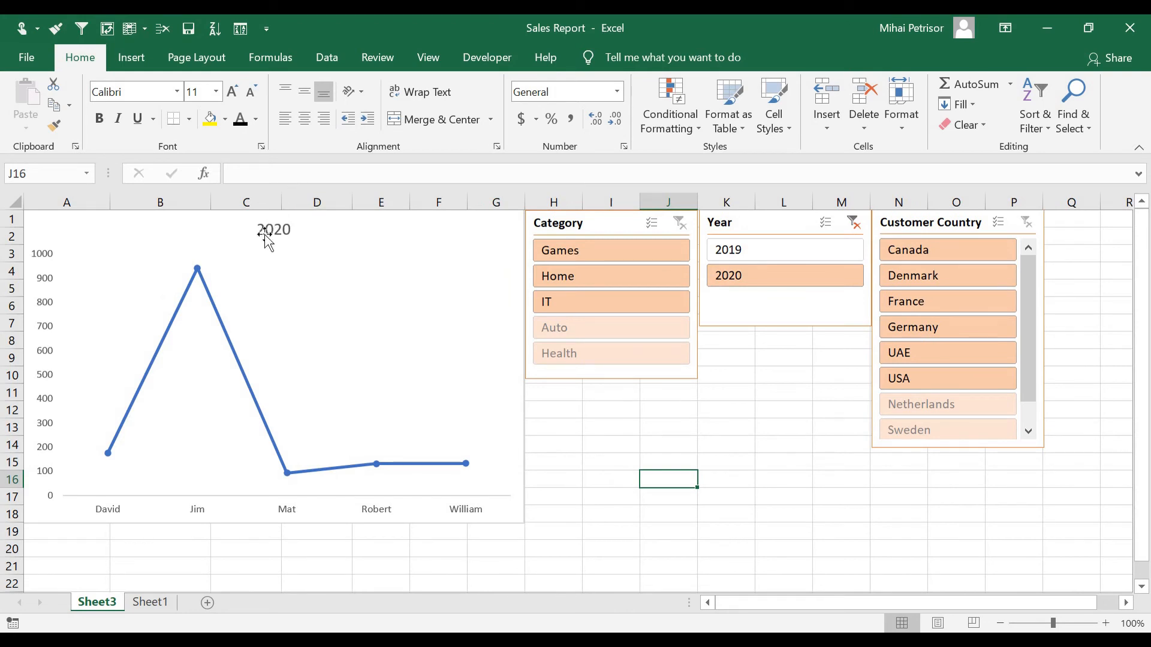
click(787, 248)
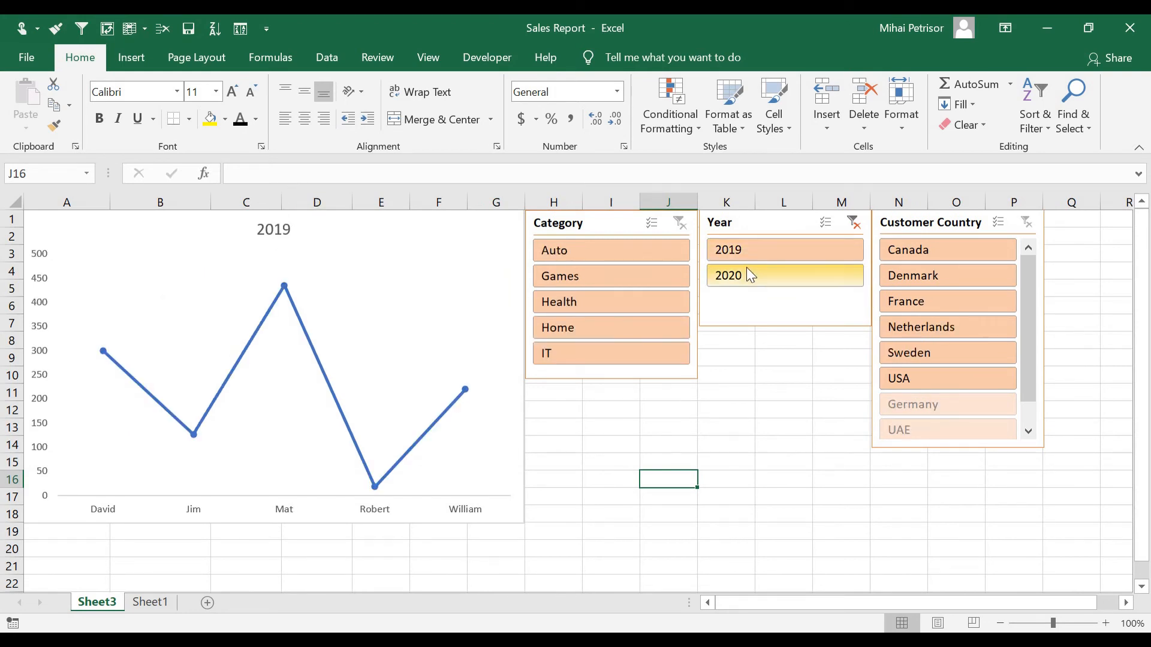
Filter the PivotChart to one category at a time: Auto, Games, Health and finally Home
click(580, 253)
click(579, 276)
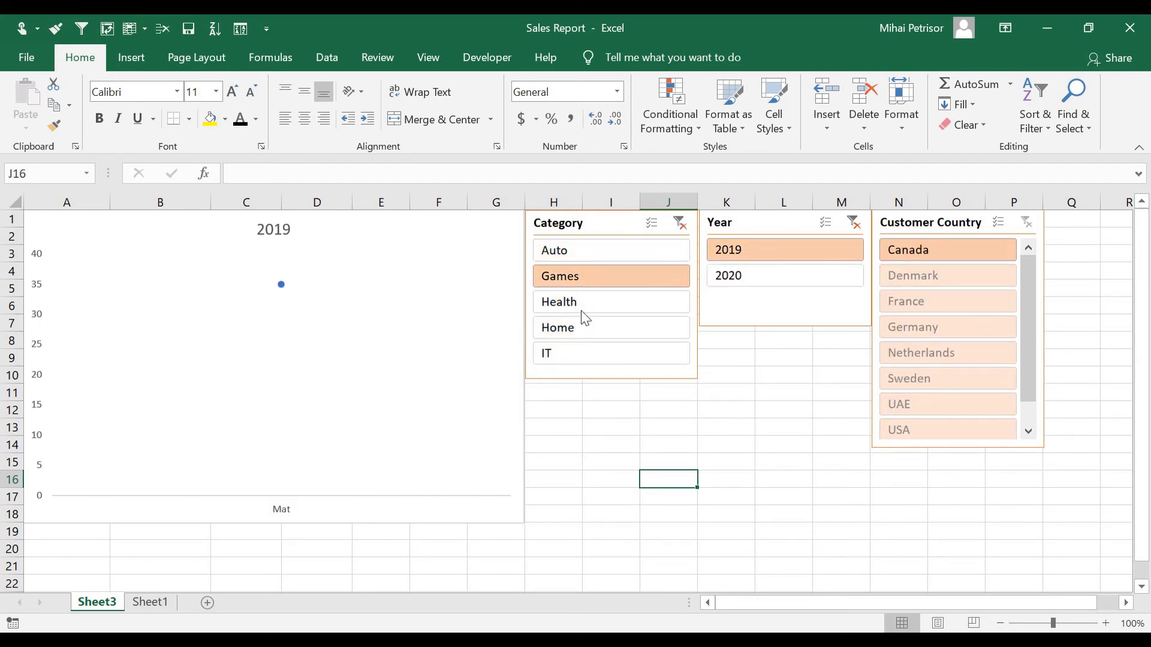
click(591, 307)
click(588, 333)
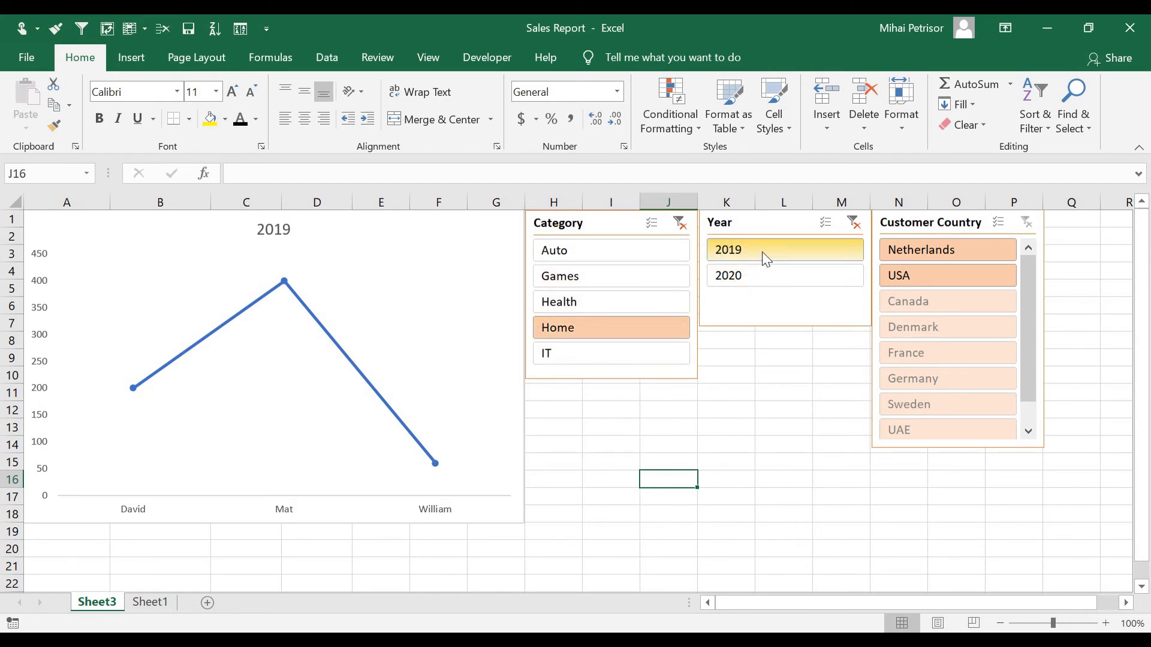
Clear the Year slicer's filter and select the Health, Home and IT categories together in the Category slicer
click(853, 224)
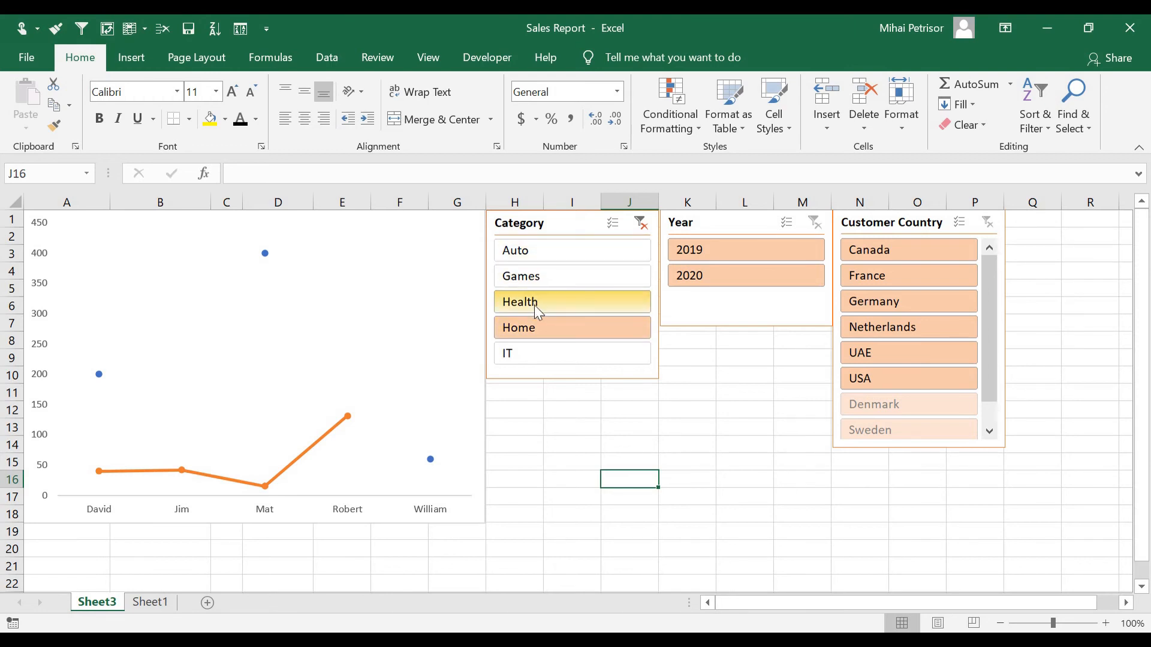
drag(534, 303, 526, 355)
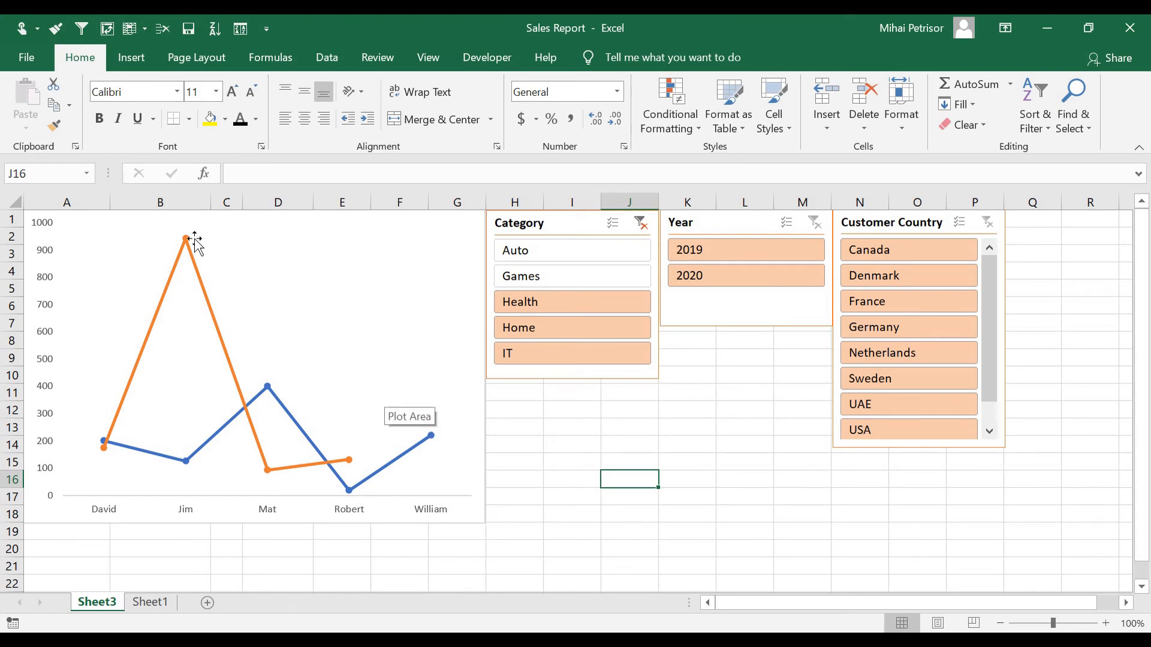
mouse_move(207, 267)
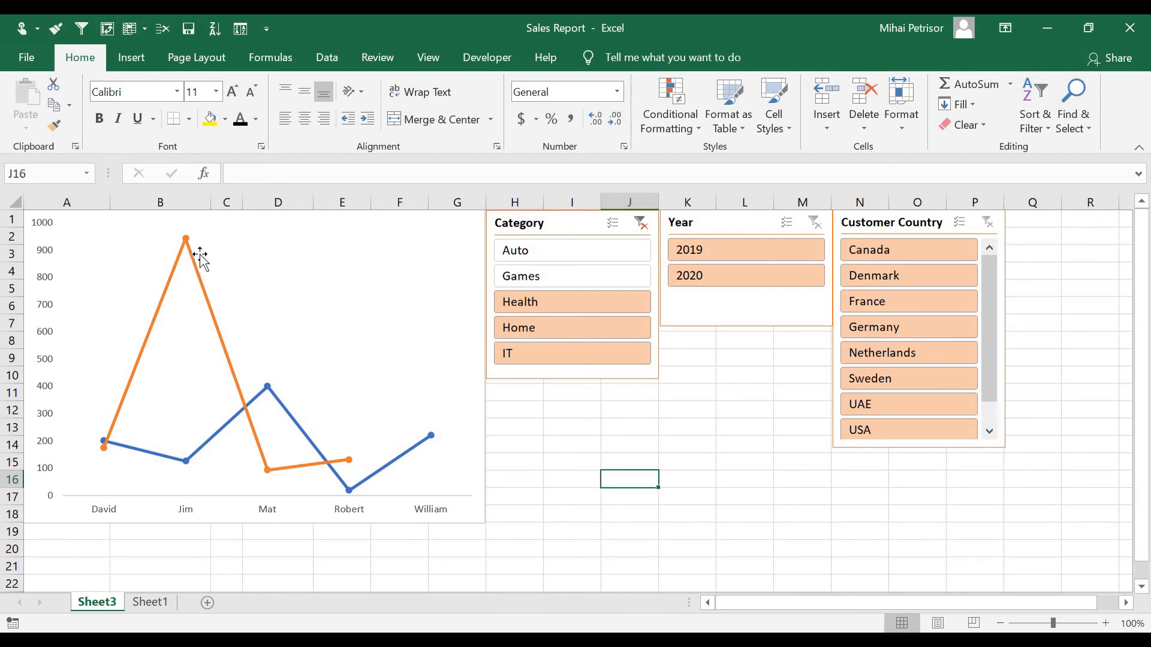
mouse_move(186, 243)
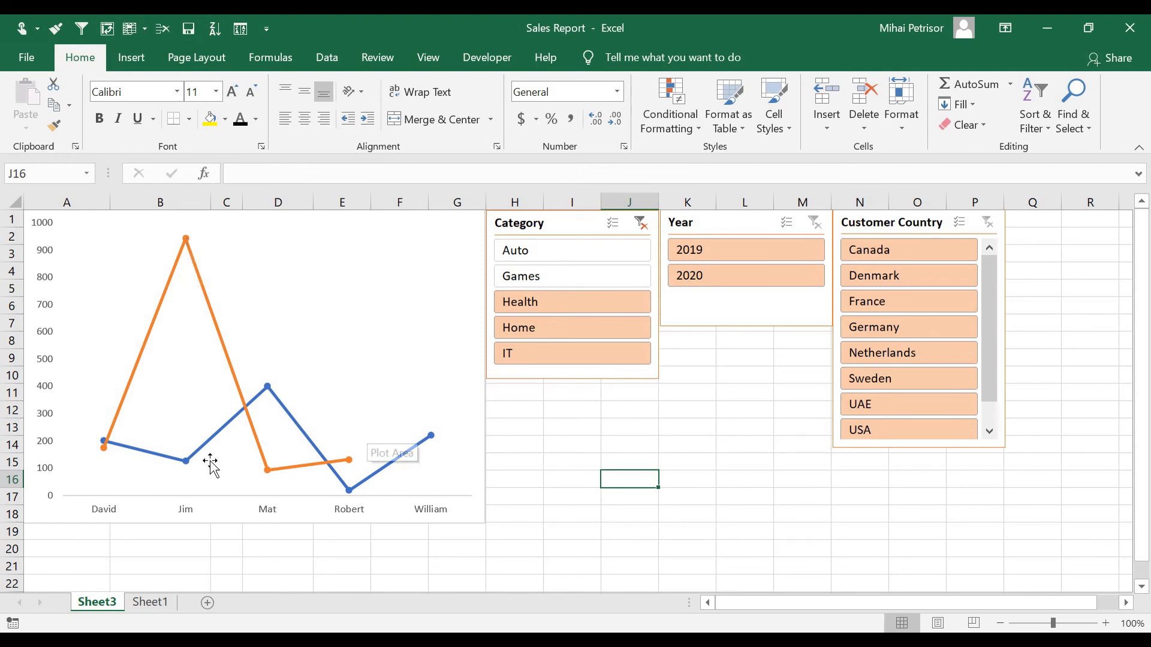
mouse_move(189, 468)
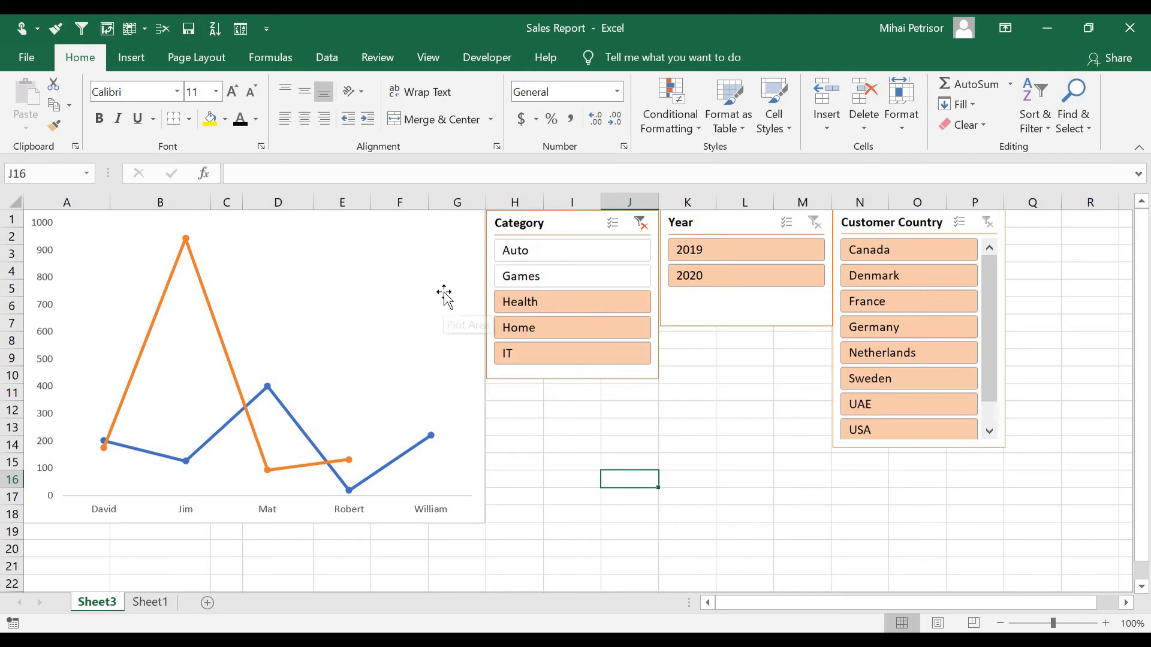
Add a legend at the top of the PivotChart, move it to the chart's upper-right corner, and deselect the chart
click(429, 238)
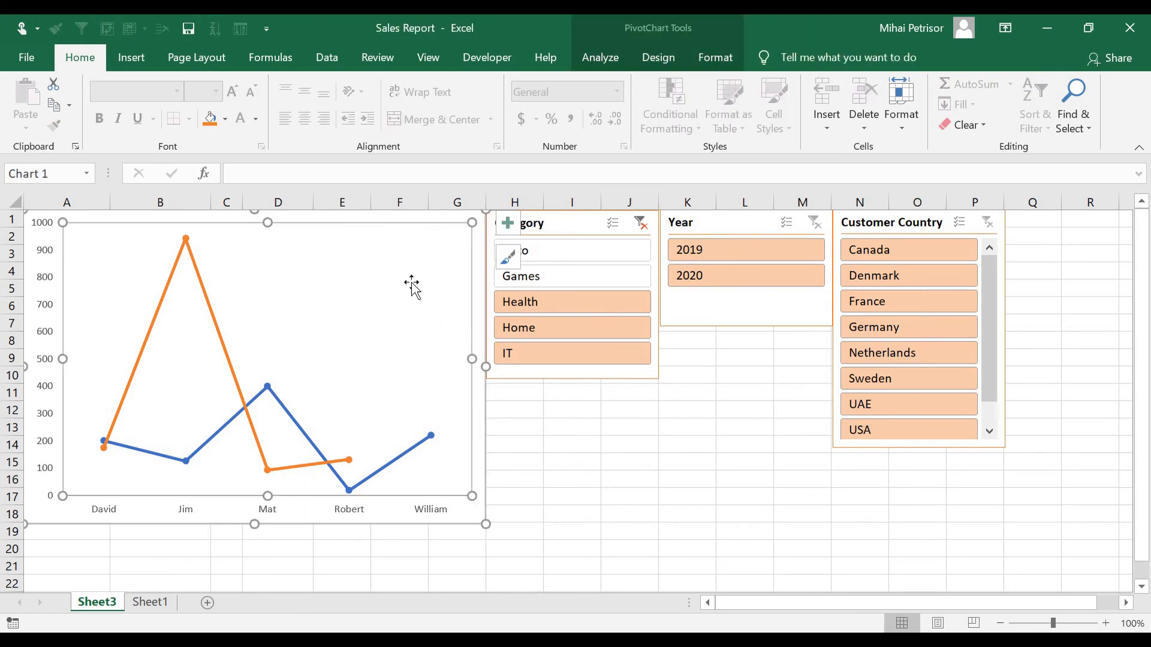
click(658, 57)
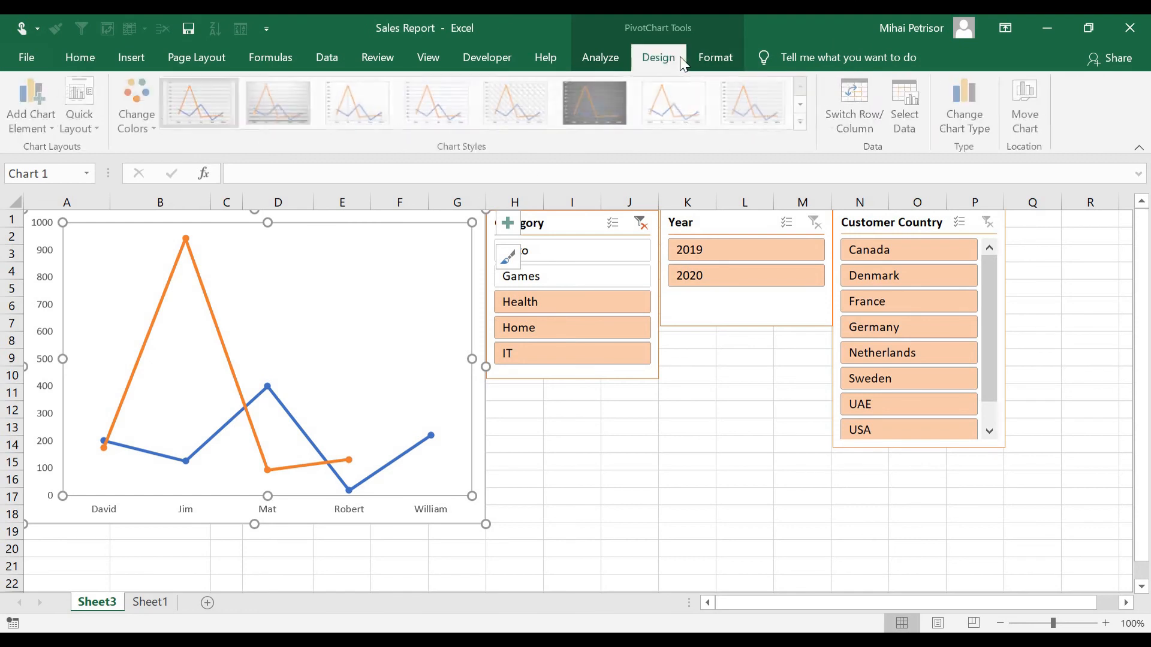
click(49, 124)
mouse_move(81, 300)
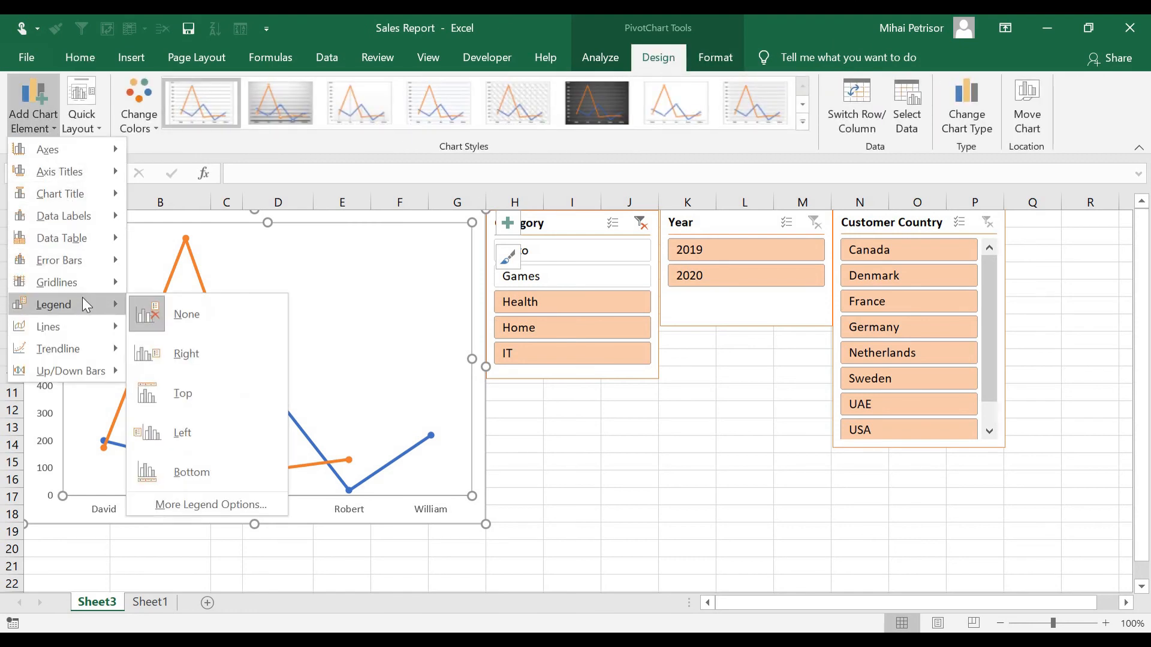
click(204, 395)
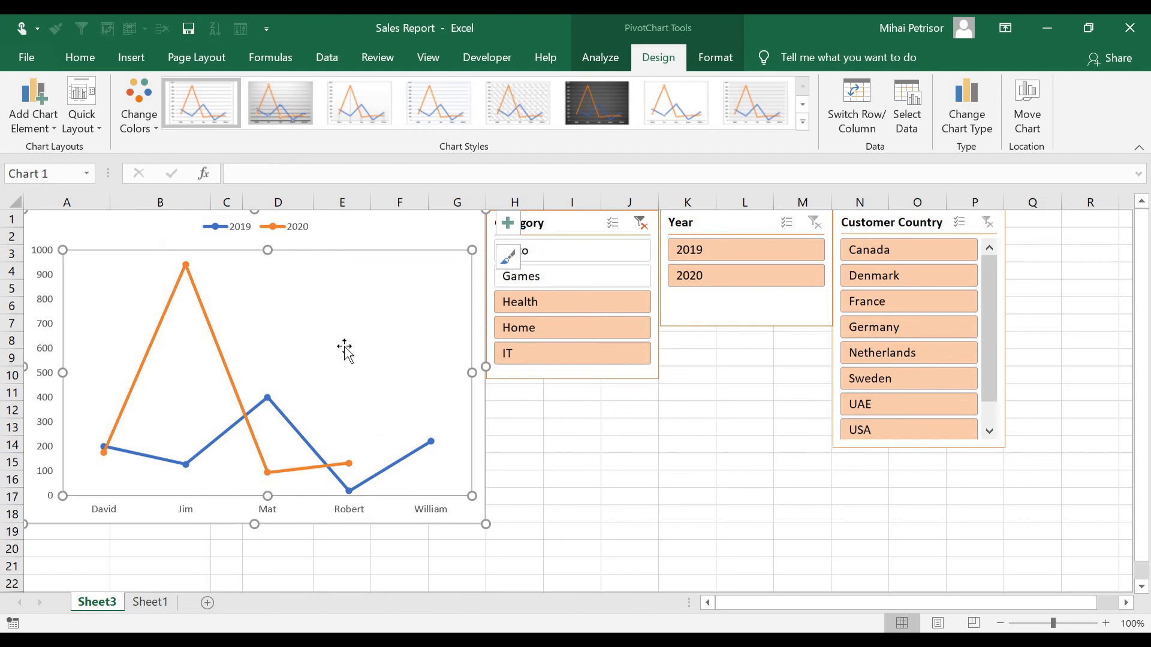
click(282, 226)
drag(279, 223, 444, 218)
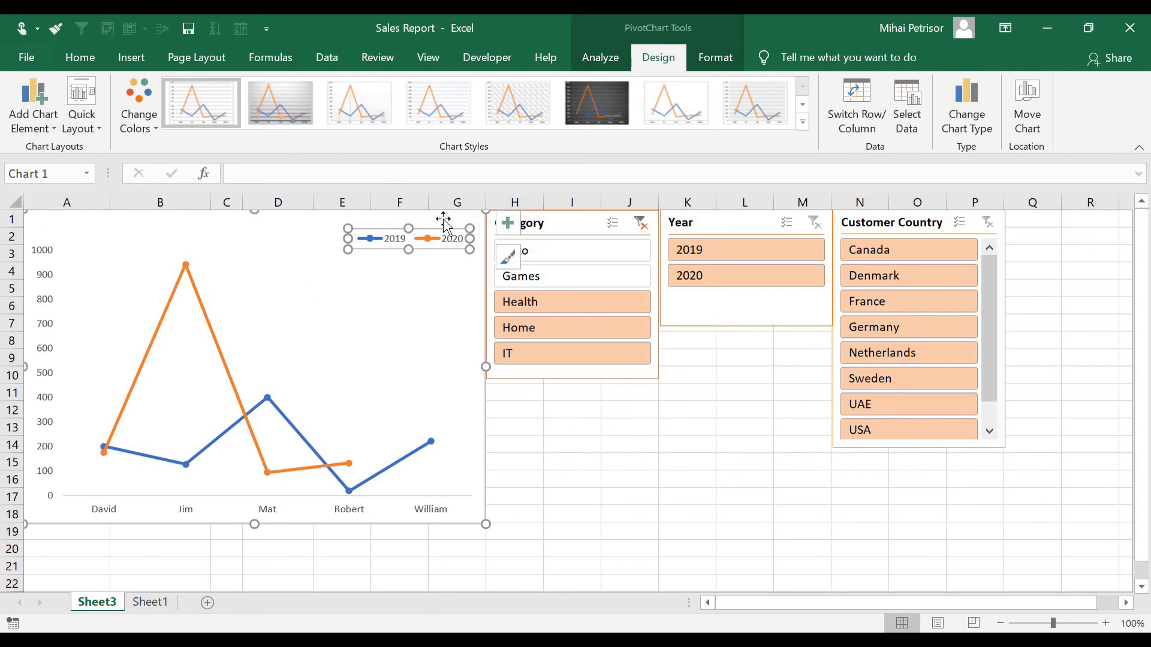
click(599, 462)
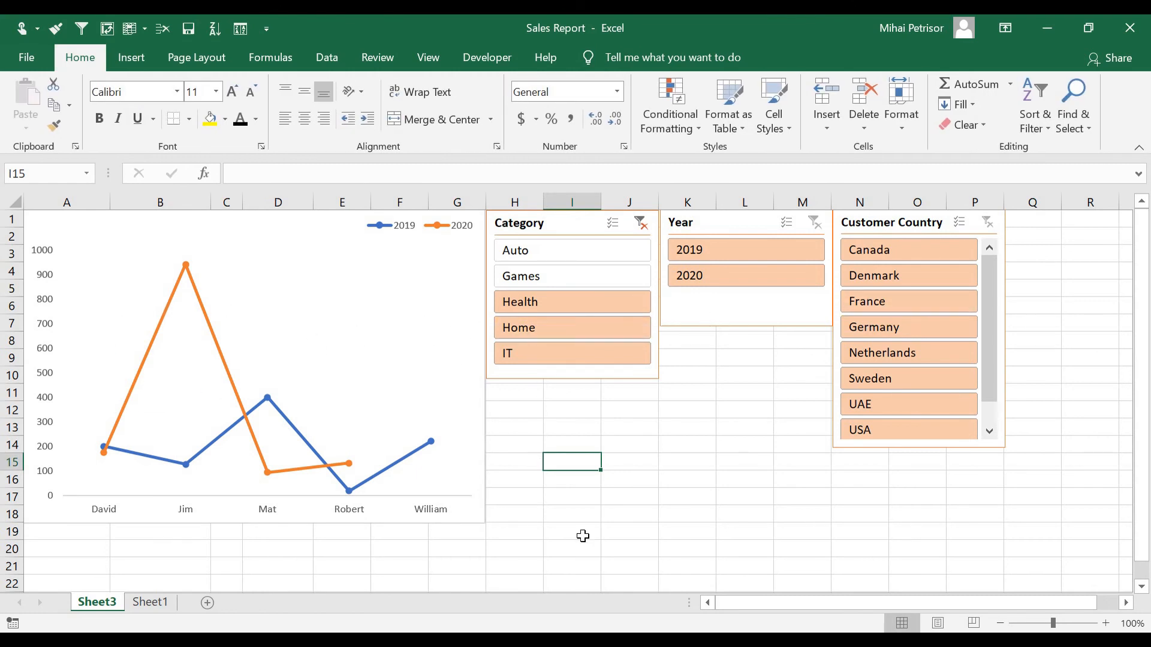
Clear the Category slicer's filter
click(640, 223)
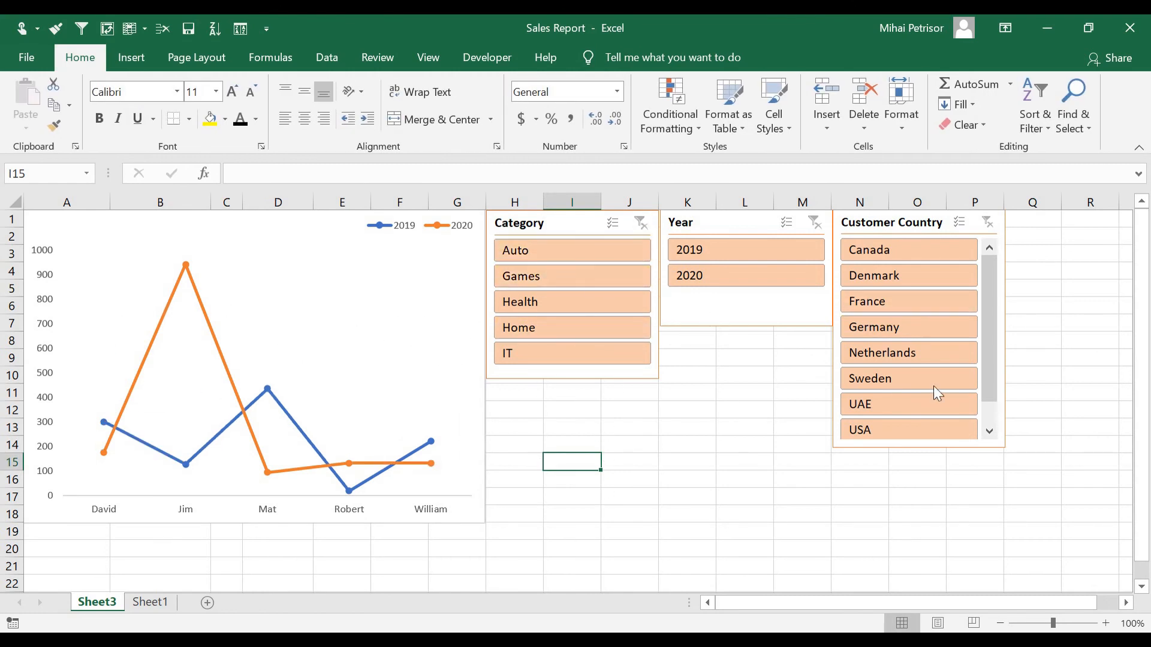
Filter the PivotChart to several customer countries, including Canada, France and Sweden, and clear the Customer Country filter again
mouse_move(987, 319)
mouse_down()
mouse_move(994, 366)
mouse_move(989, 313)
mouse_up()
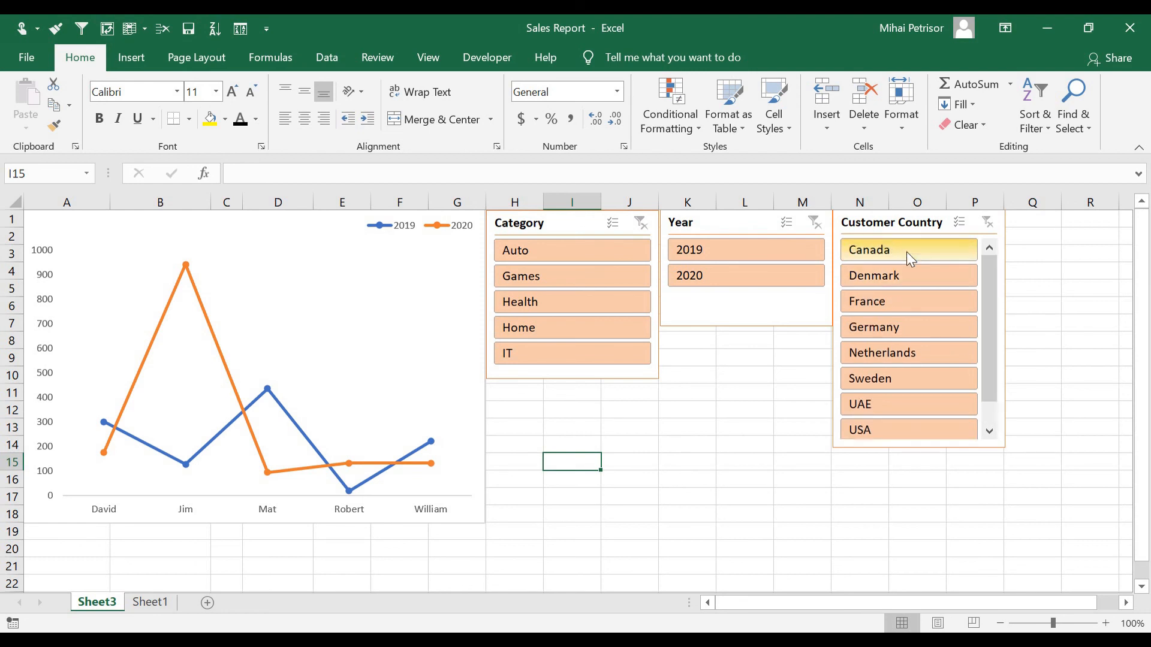
drag(906, 252, 913, 288)
ctrl+click(912, 304)
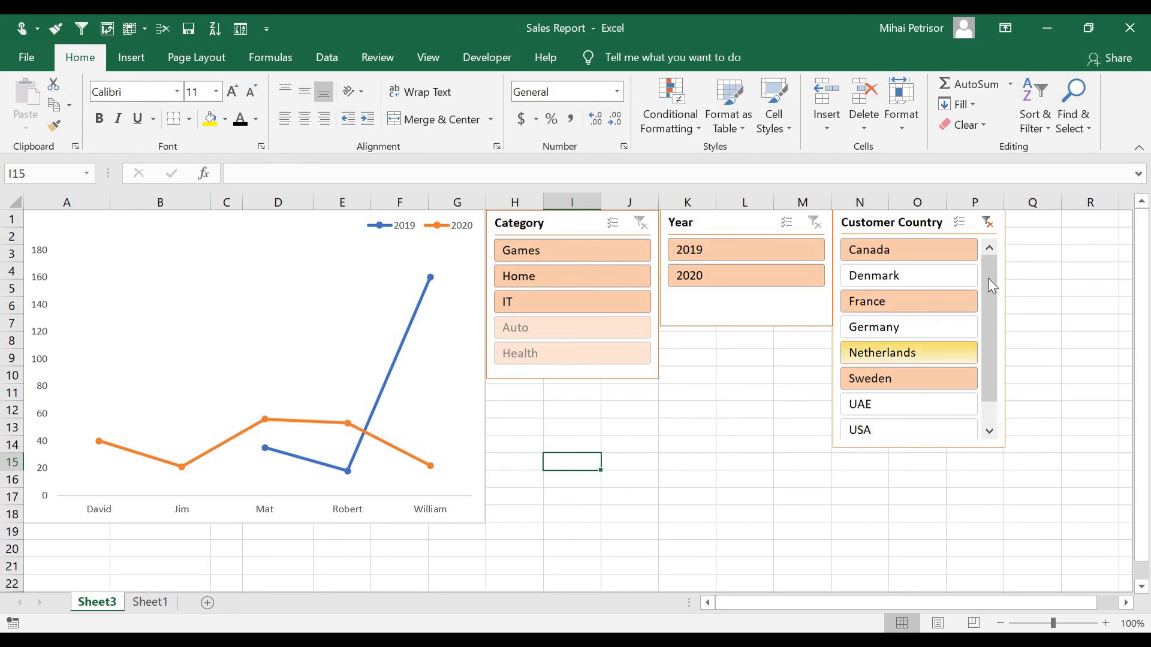
click(988, 223)
click(802, 426)
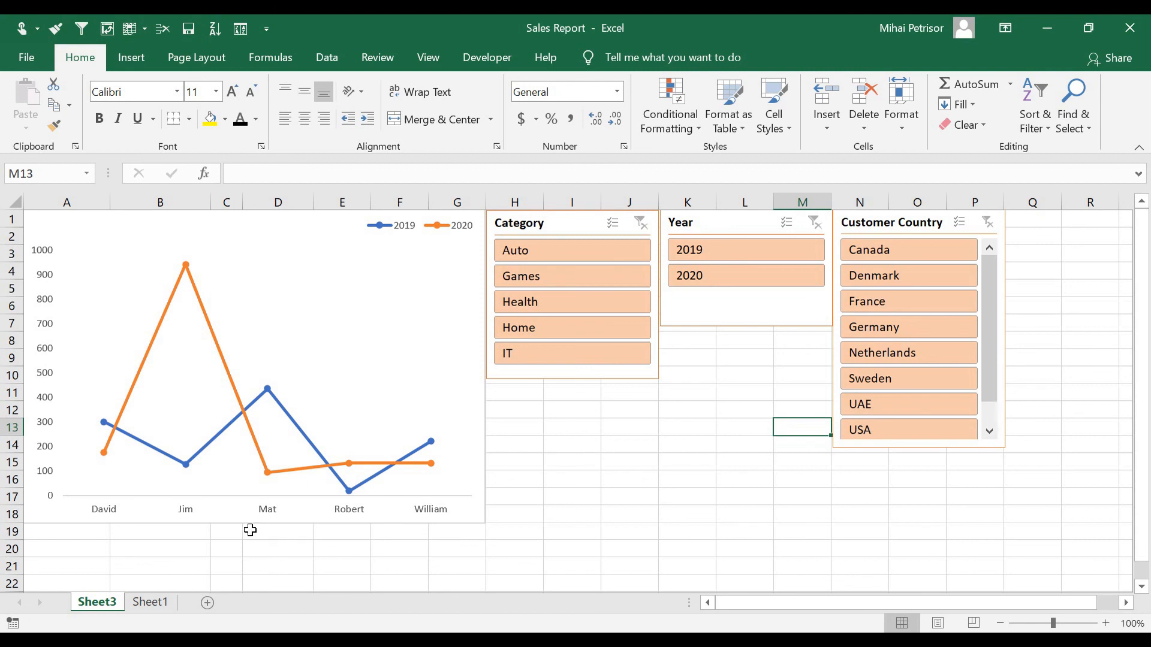
Make the chart's sales person axis labels bold, and set its value axis labels to 7 pt bold
click(188, 512)
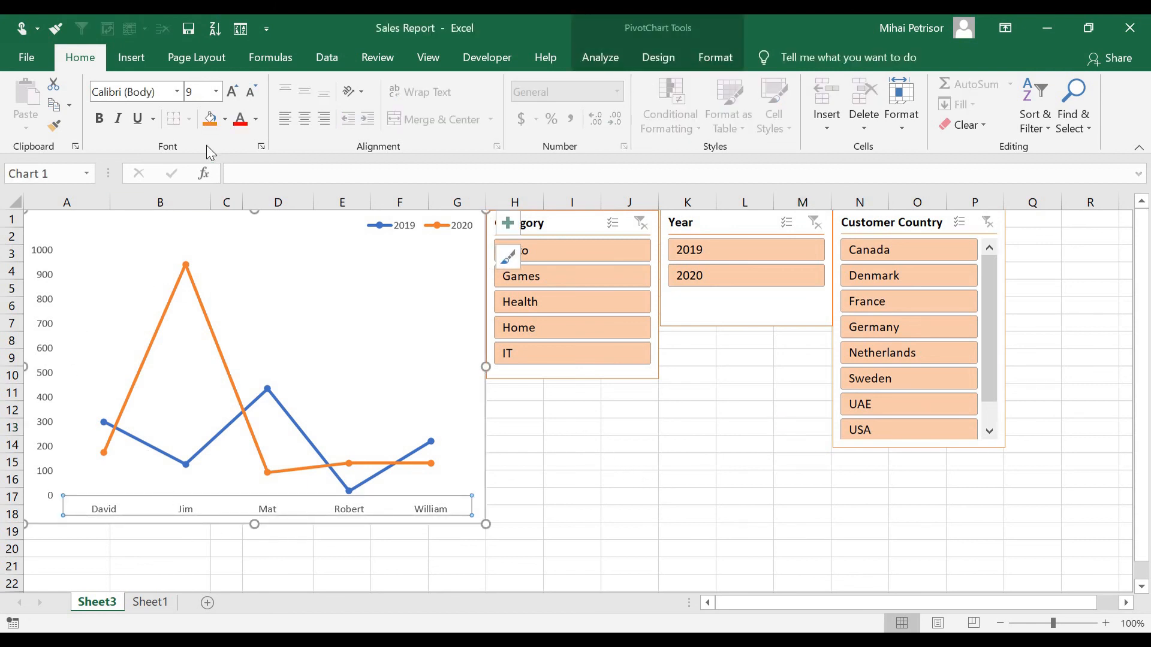
click(99, 118)
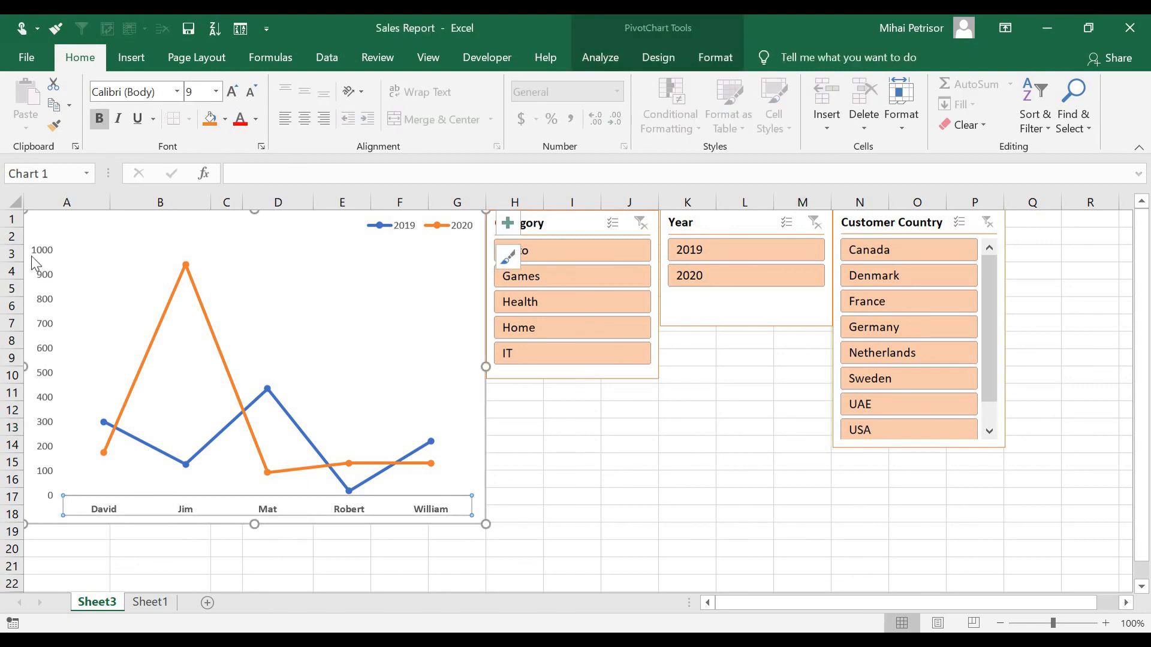
click(35, 264)
click(47, 254)
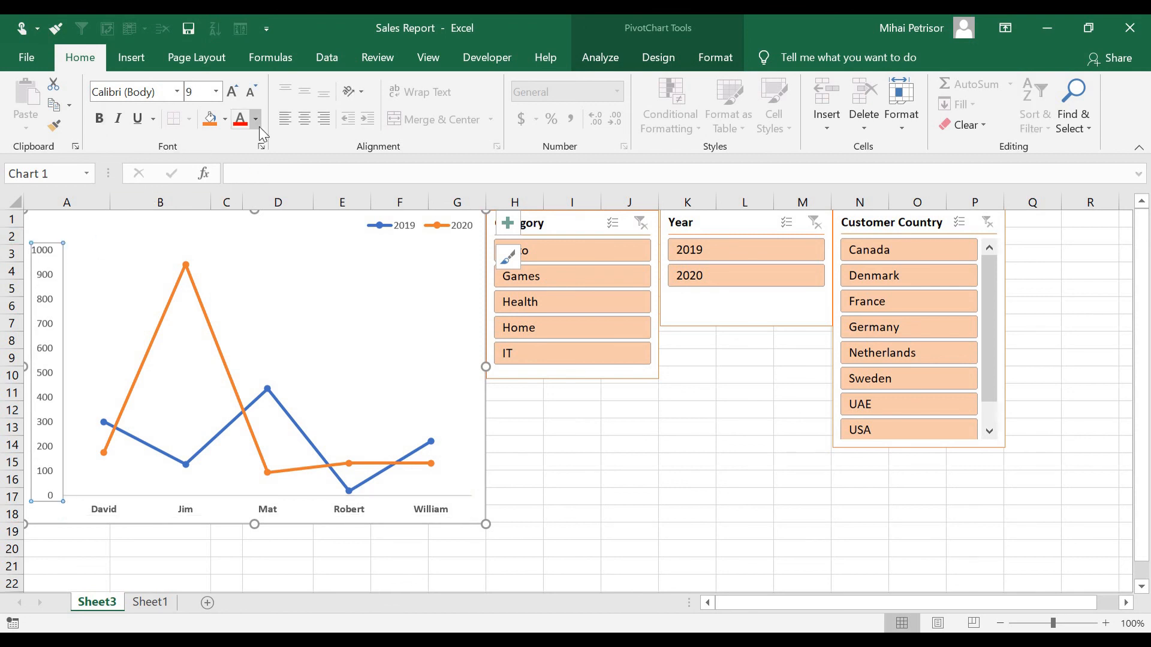
click(252, 93)
click(251, 93)
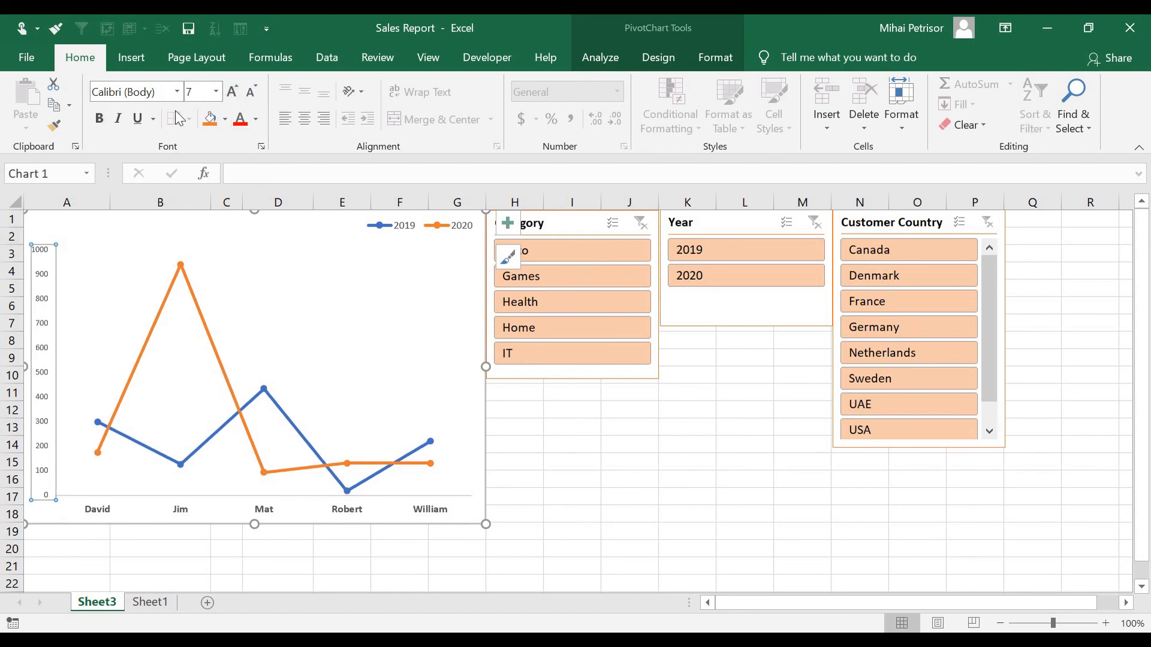
click(101, 118)
click(606, 516)
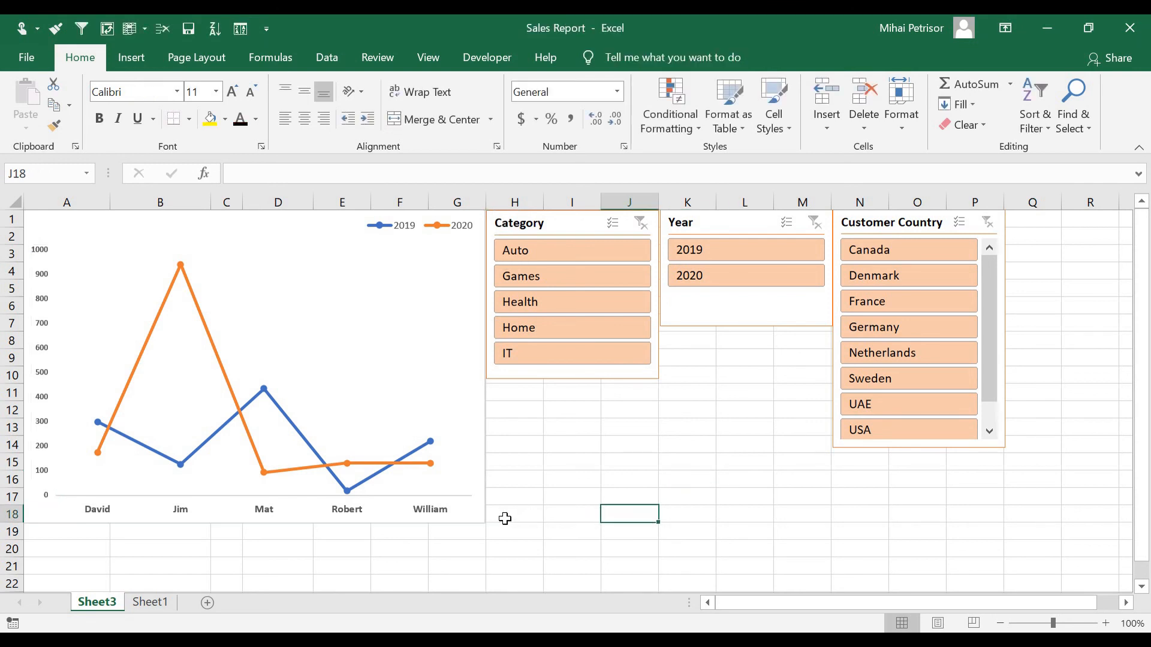
Set the chart area's border to No line, and close the formatting pane
click(195, 507)
click(360, 322)
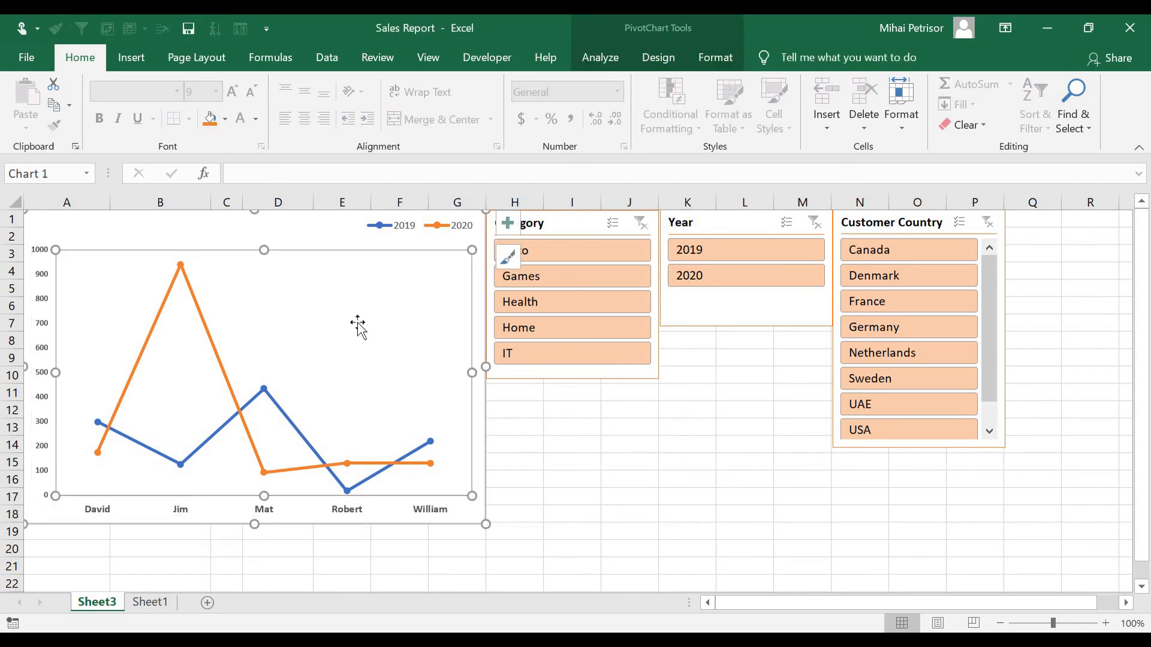
click(469, 466)
right_click(478, 457)
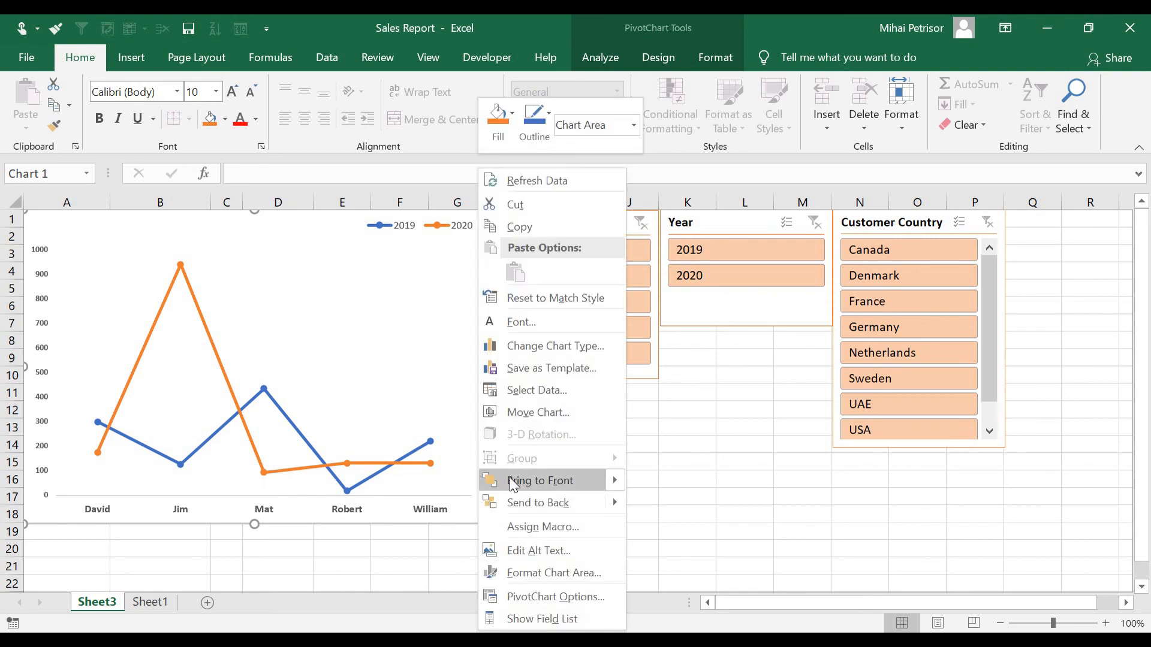
click(546, 578)
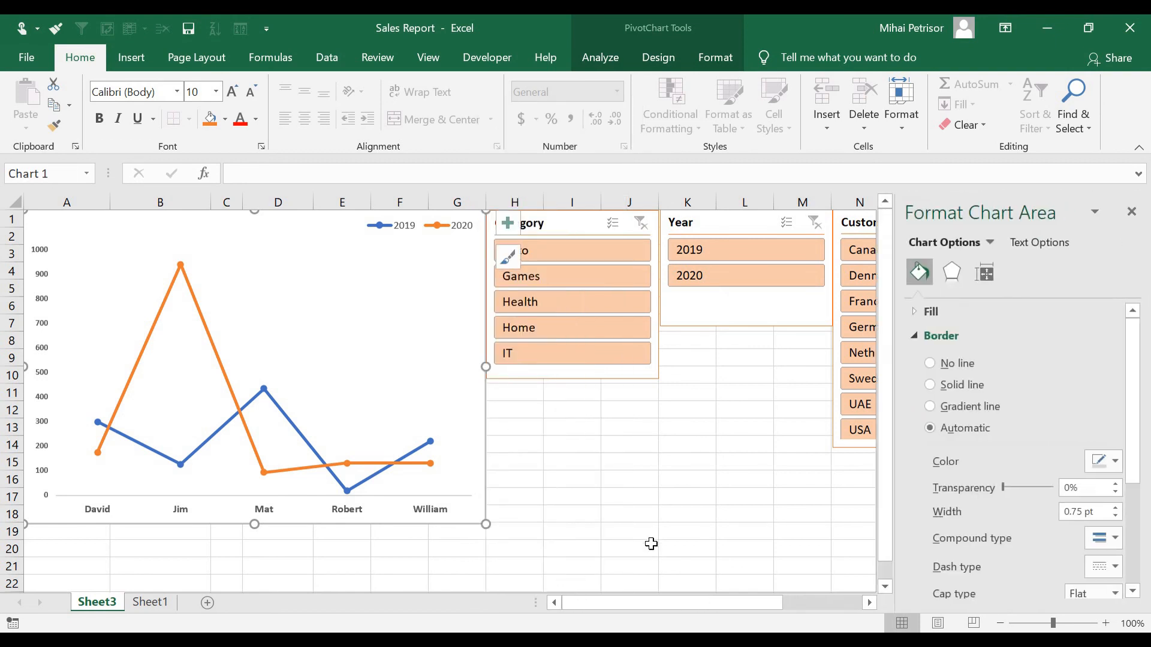
click(931, 363)
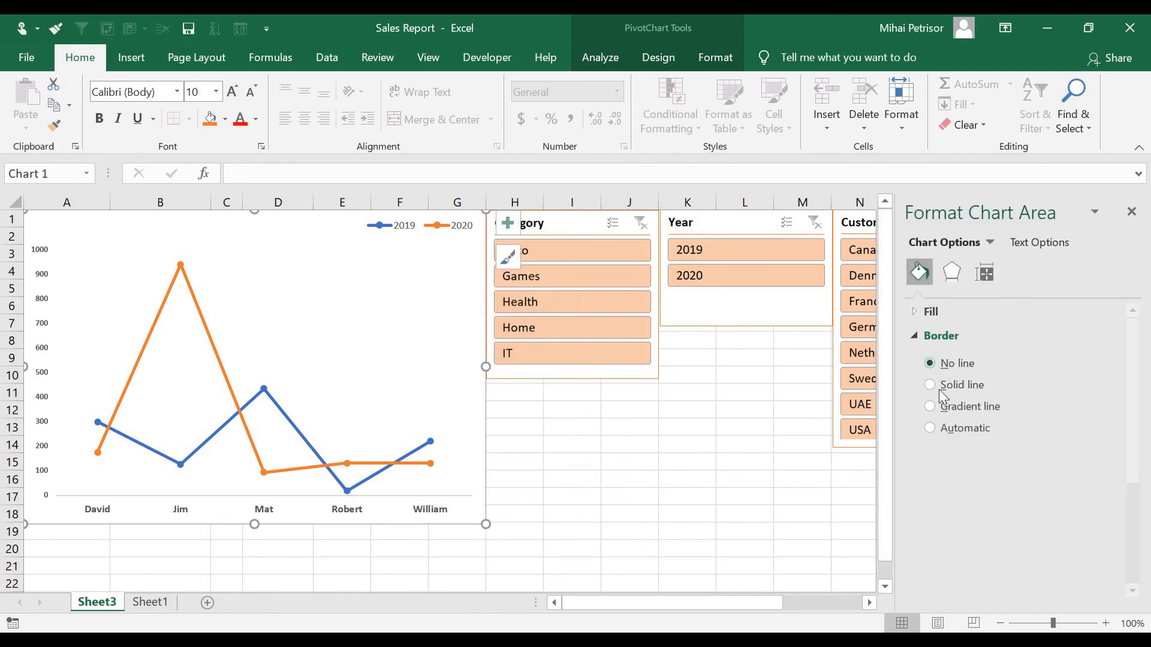
click(1131, 211)
click(626, 480)
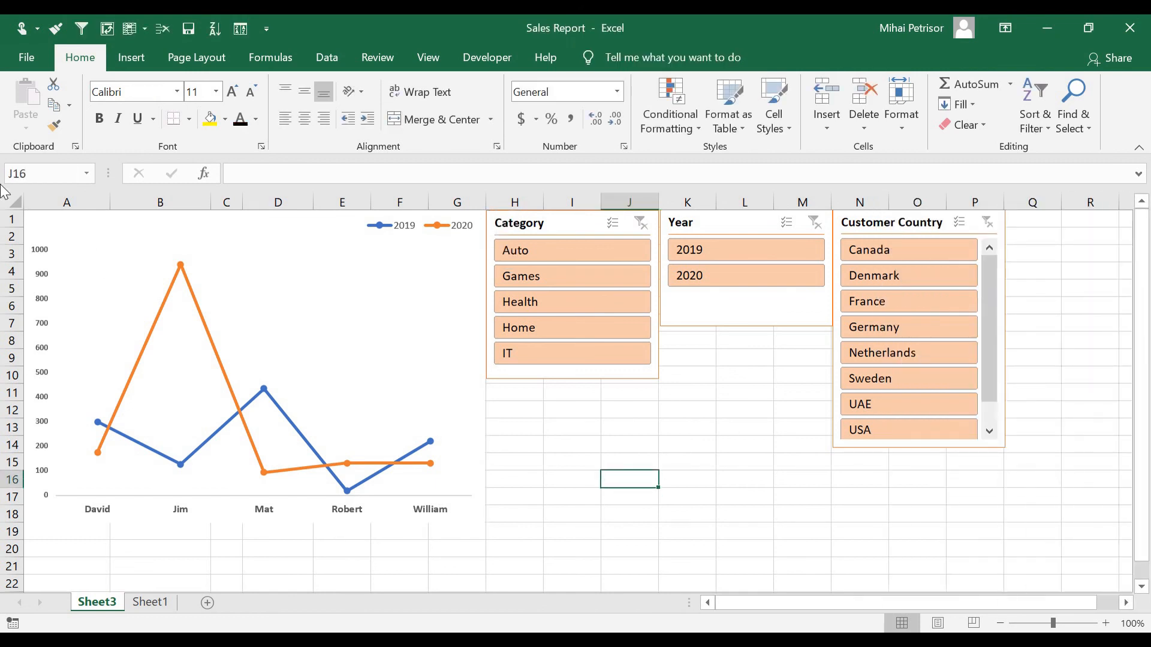
Turn off the worksheet's gridlines, and deselect the cells
click(13, 197)
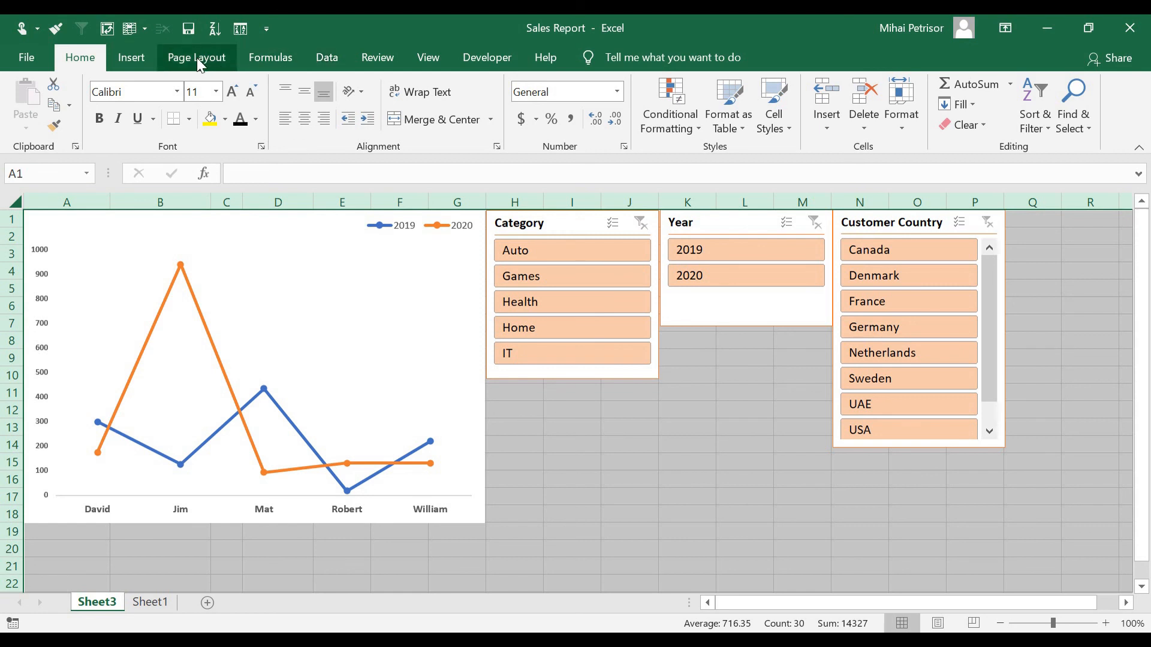
click(440, 59)
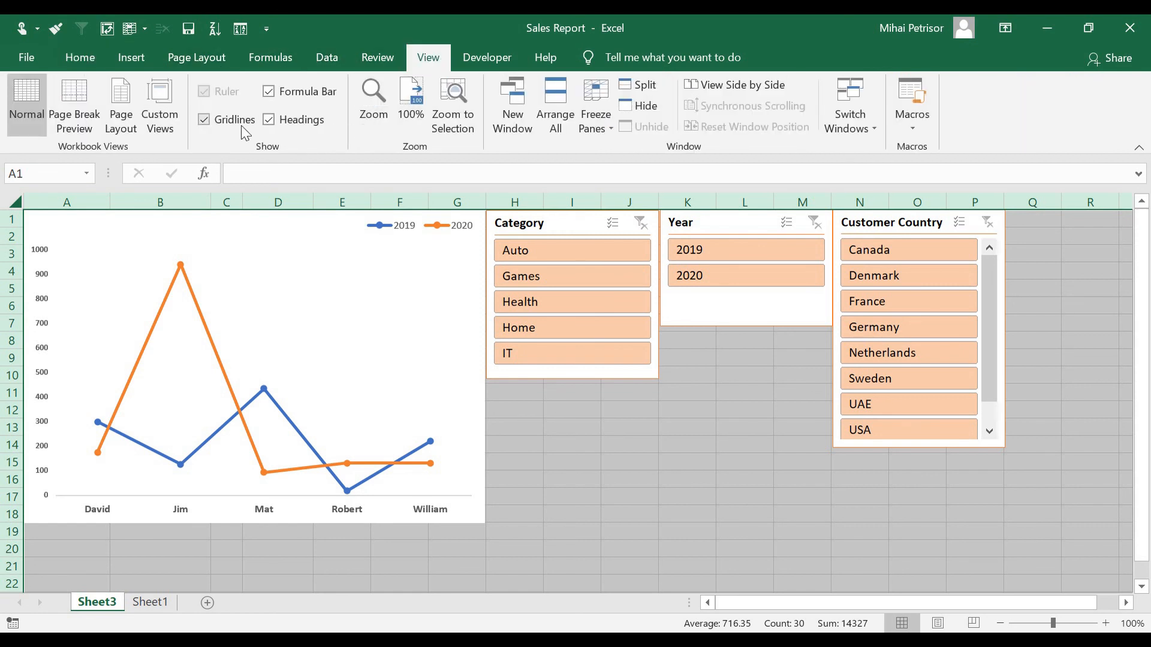
click(205, 122)
click(699, 465)
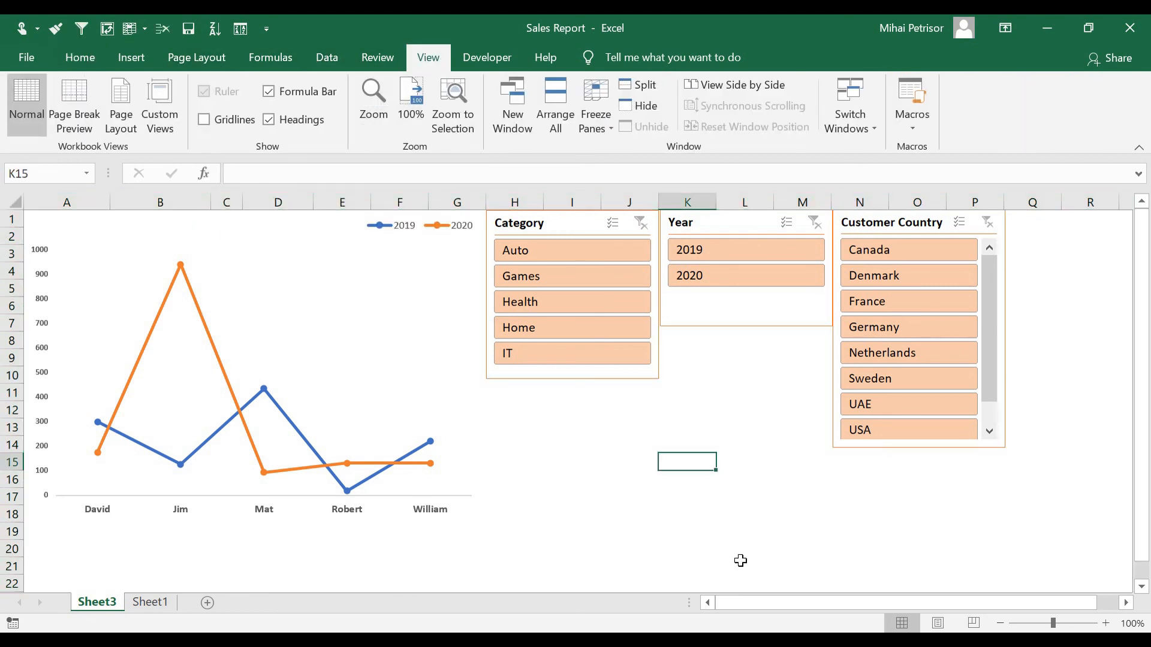
click(1097, 515)
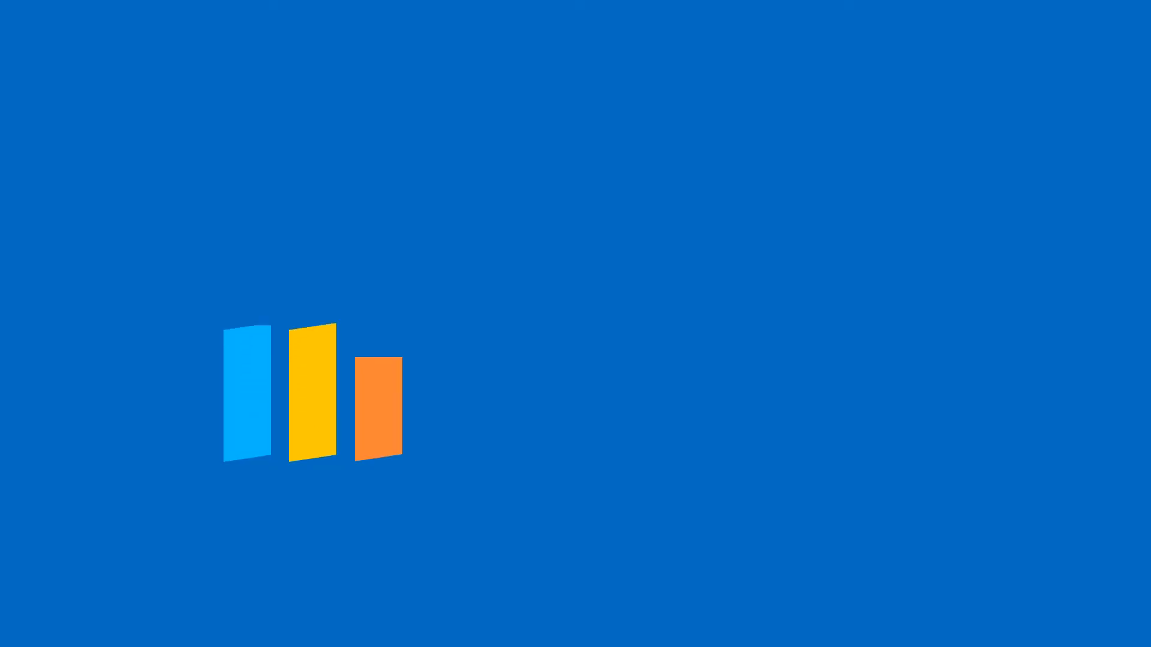